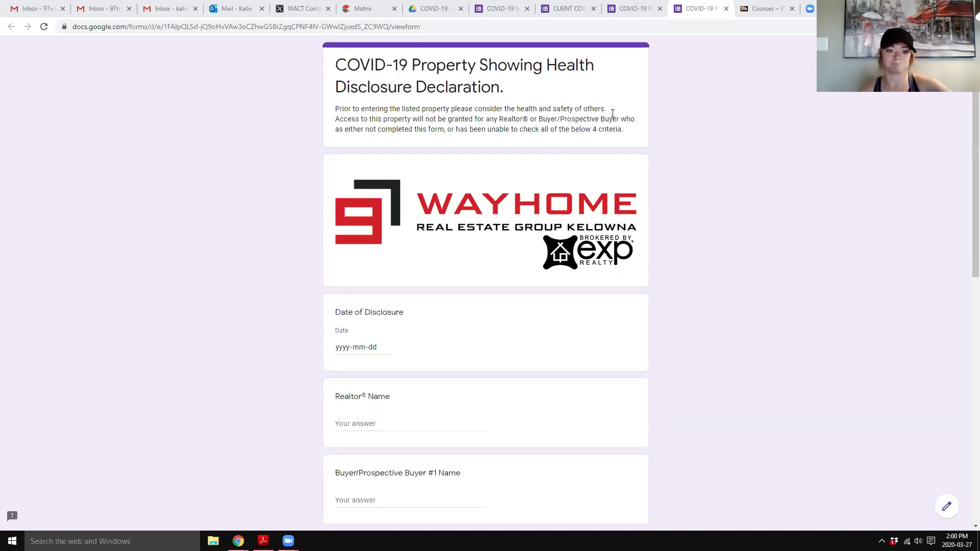
- Scroll through the live health declaration form's questions, then switch to the COVID-19 Drive folder
scroll(553, 155, "down", 1)
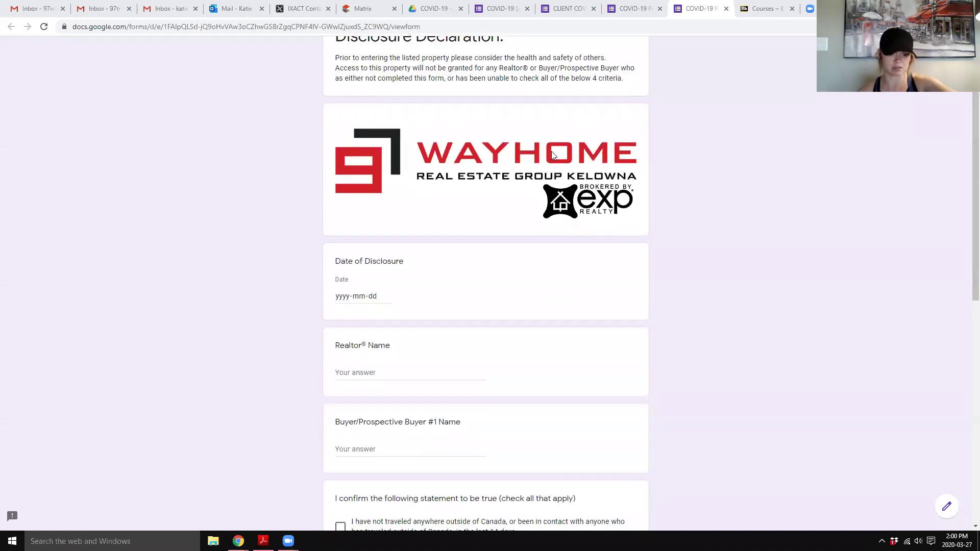
scroll(545, 171, "down", 1)
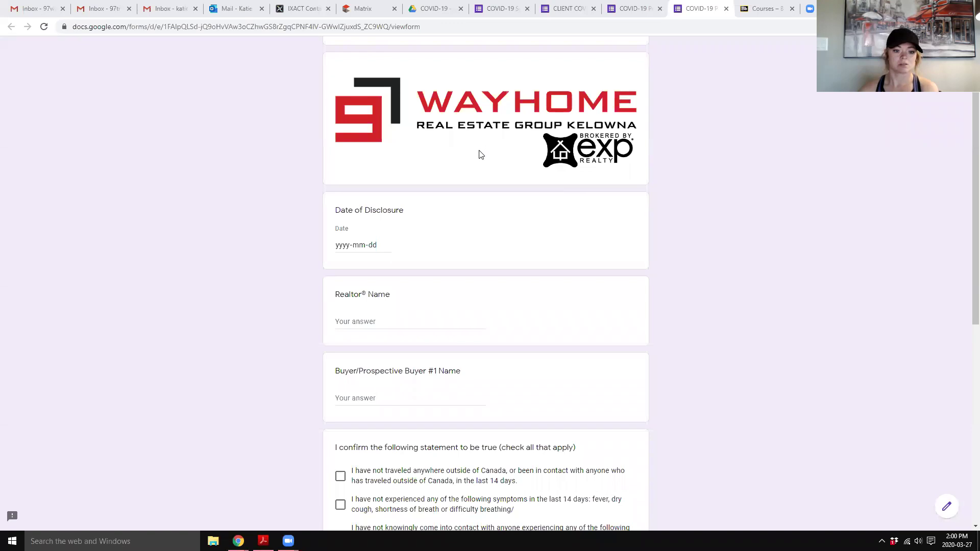
scroll(481, 155, "down", 3)
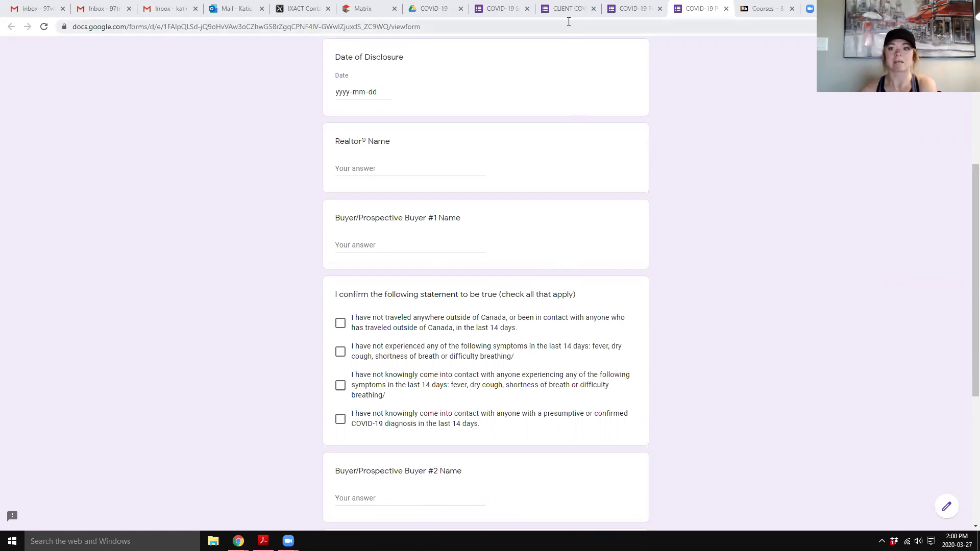
left_click(422, 8)
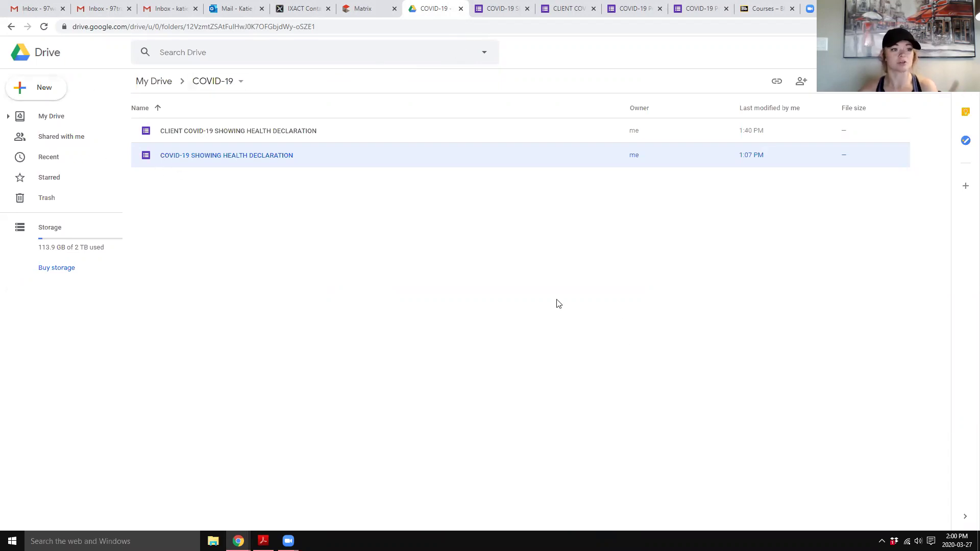
- Create a blank form from the COVID-19 folder via New > More > Google Forms
left_click(30, 88)
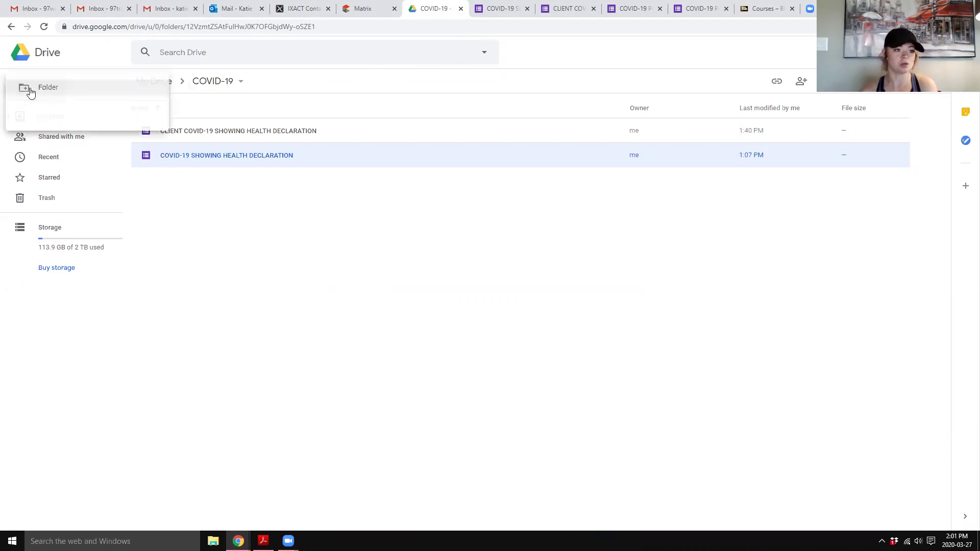
mouse_move(51, 213)
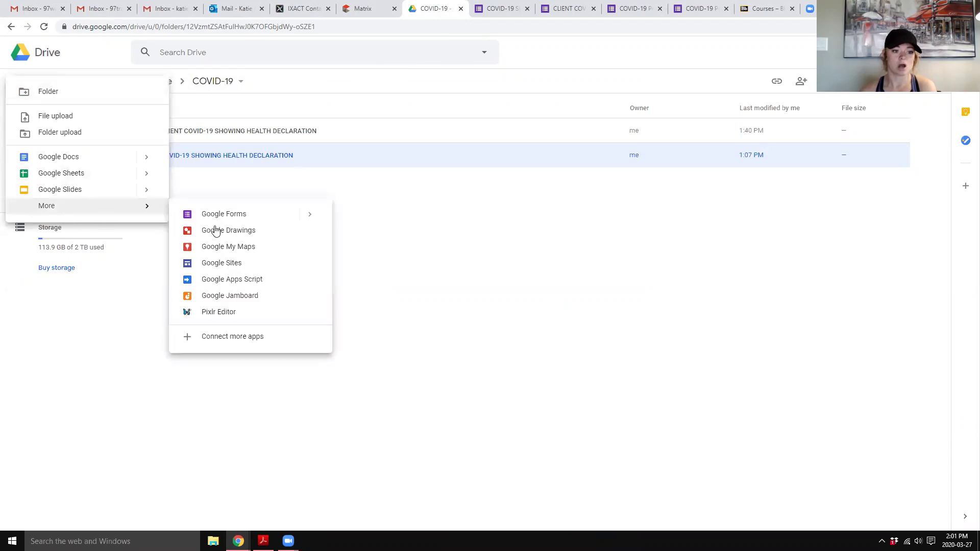
left_click(236, 219)
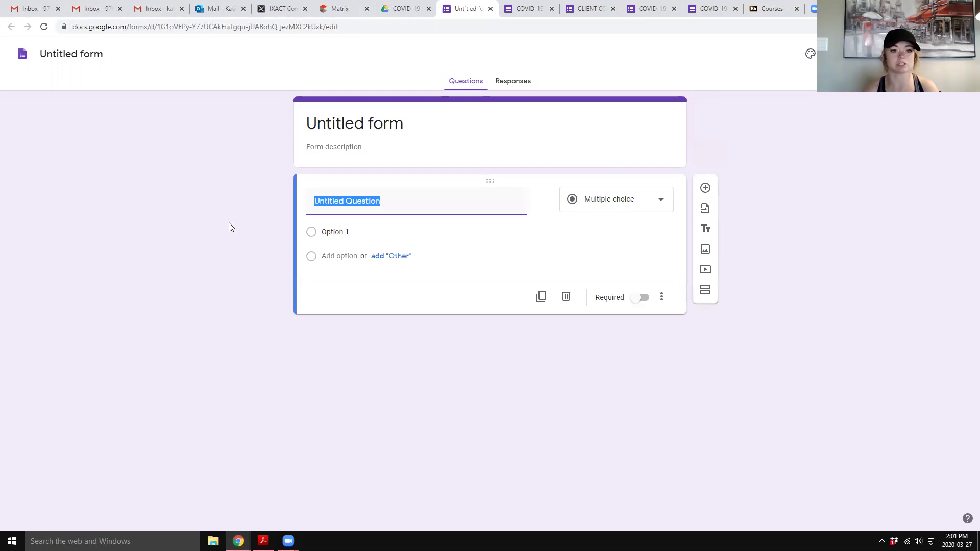
- Title the form 'jkbjsbdf' with the description 'this is a form'
left_click(342, 129)
type("jkbjsbdf")
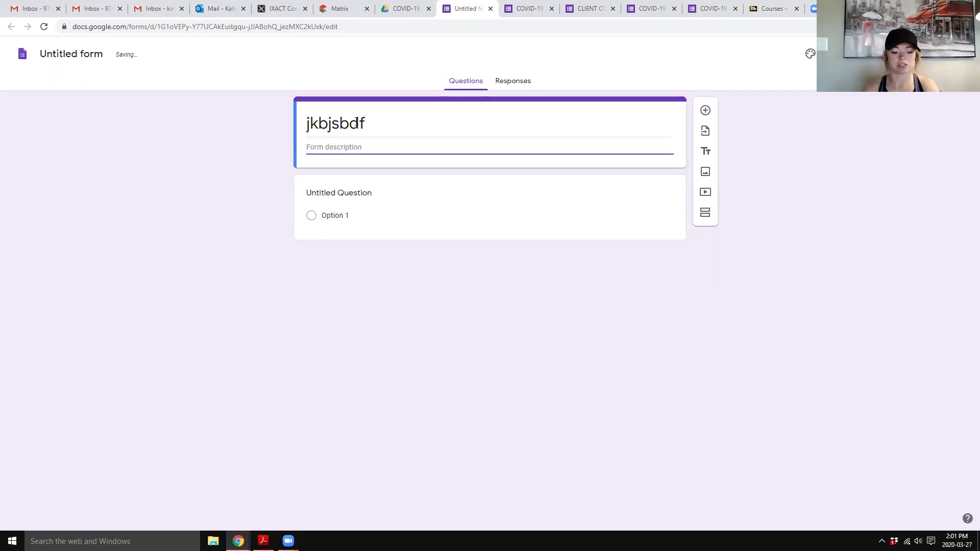
type("this is a form")
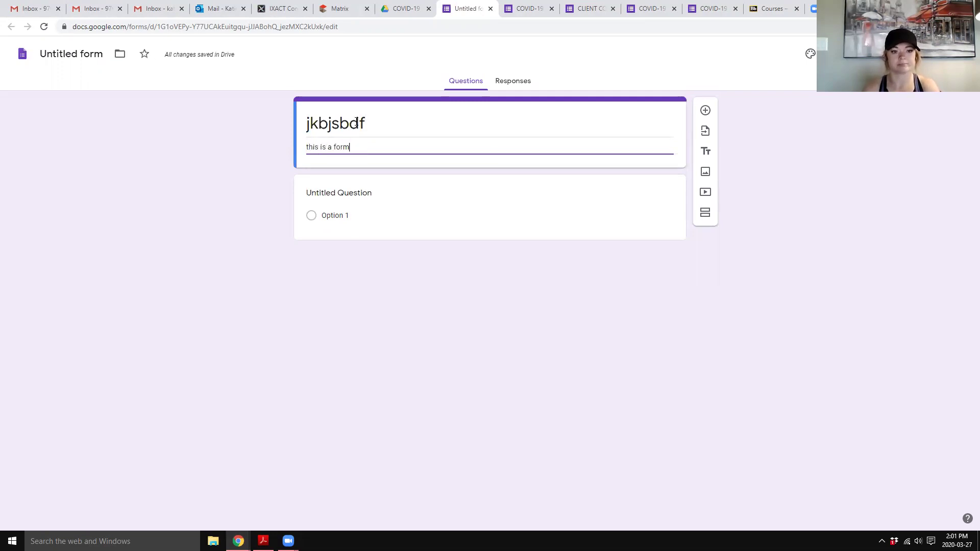
key("Tab")
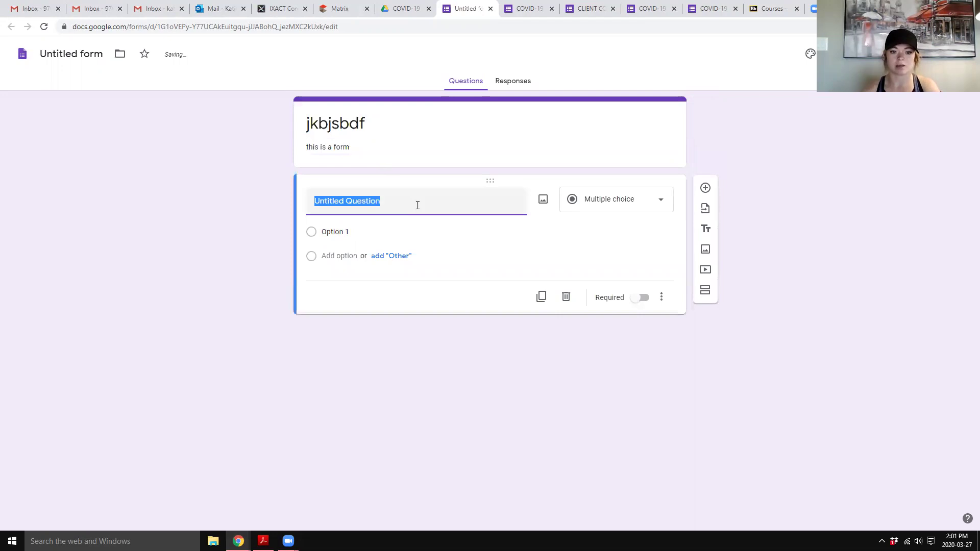
- Turn the first question into a Date question titled 'Date', then add a 'Name' question
left_click(416, 206)
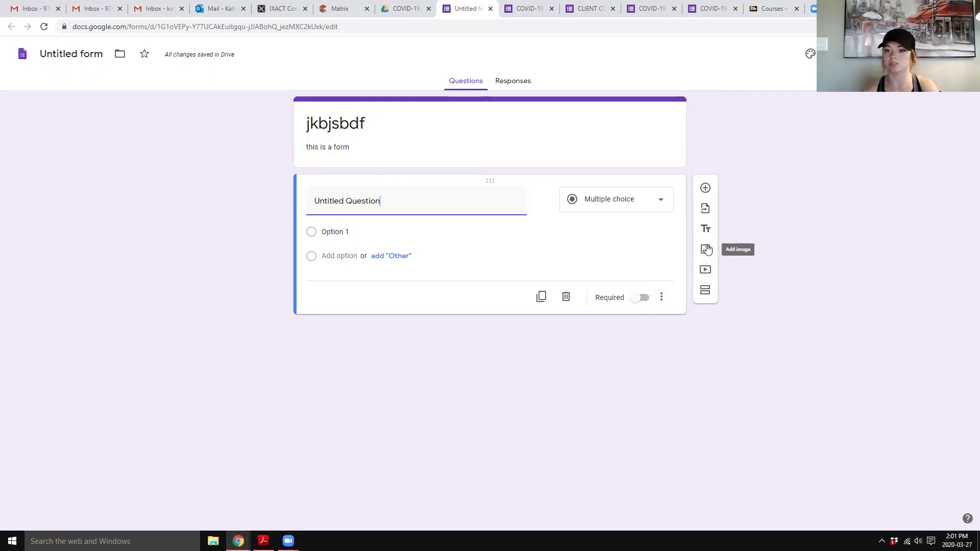
triple_click(343, 199)
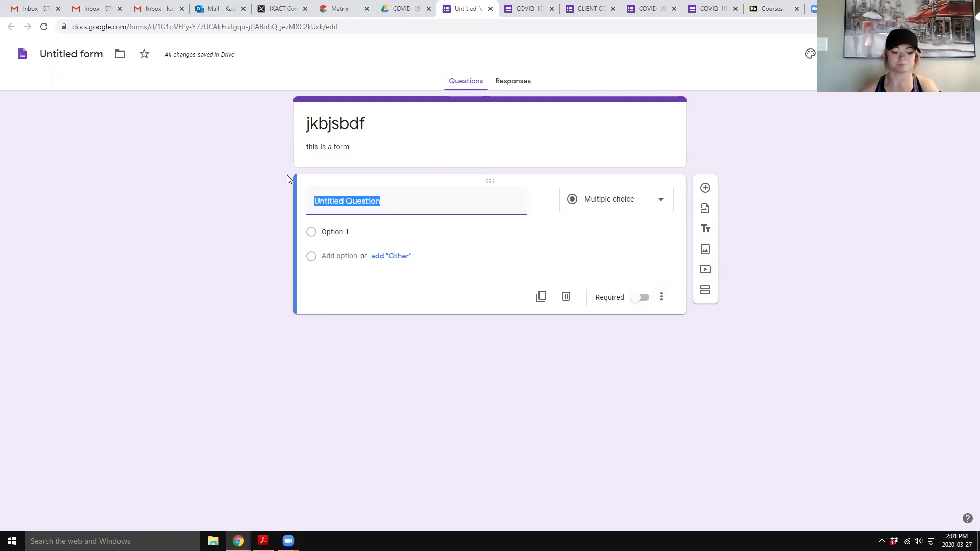
type("Date")
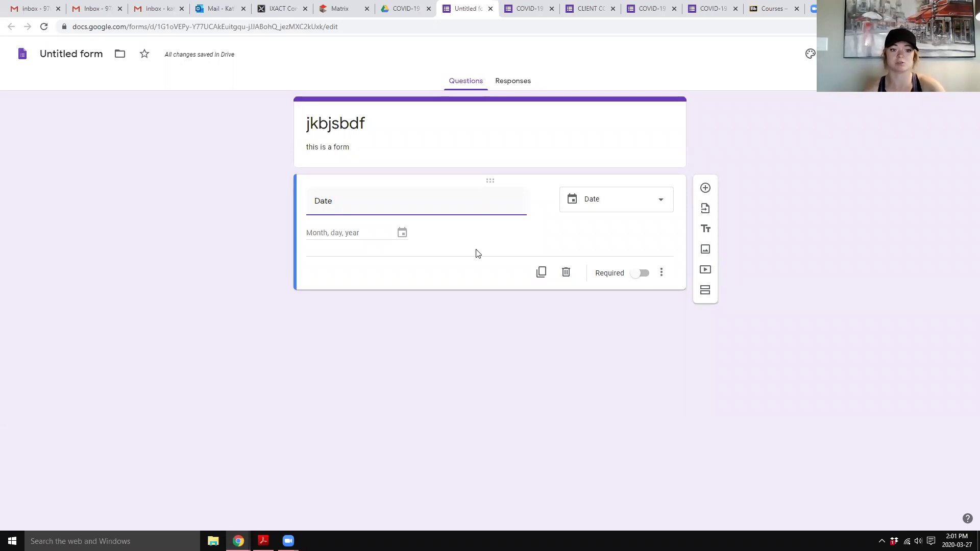
left_click(649, 202)
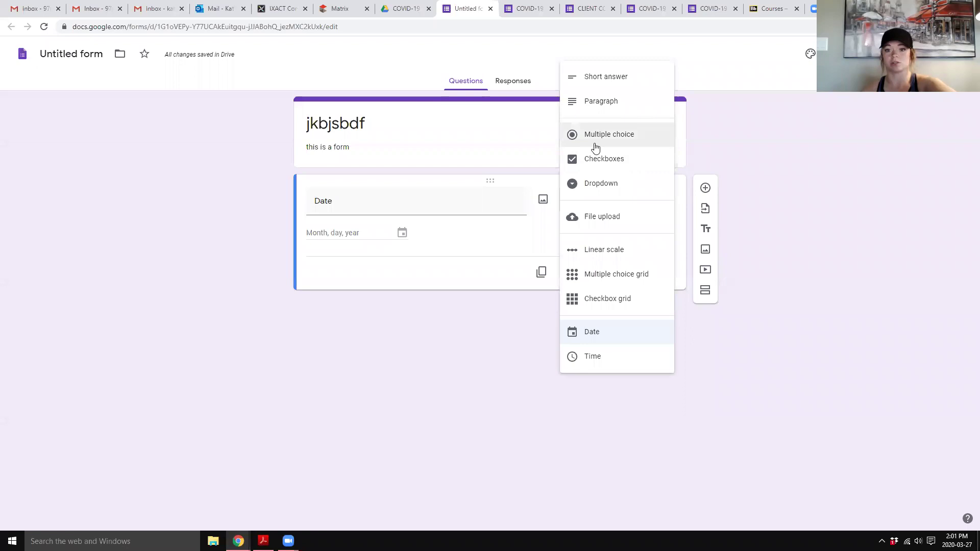
left_click(458, 265)
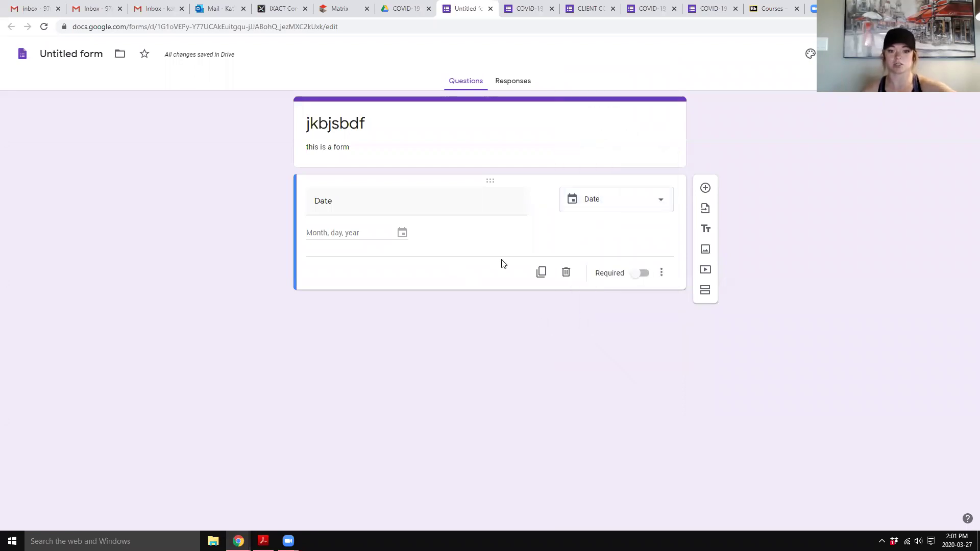
left_click(706, 189)
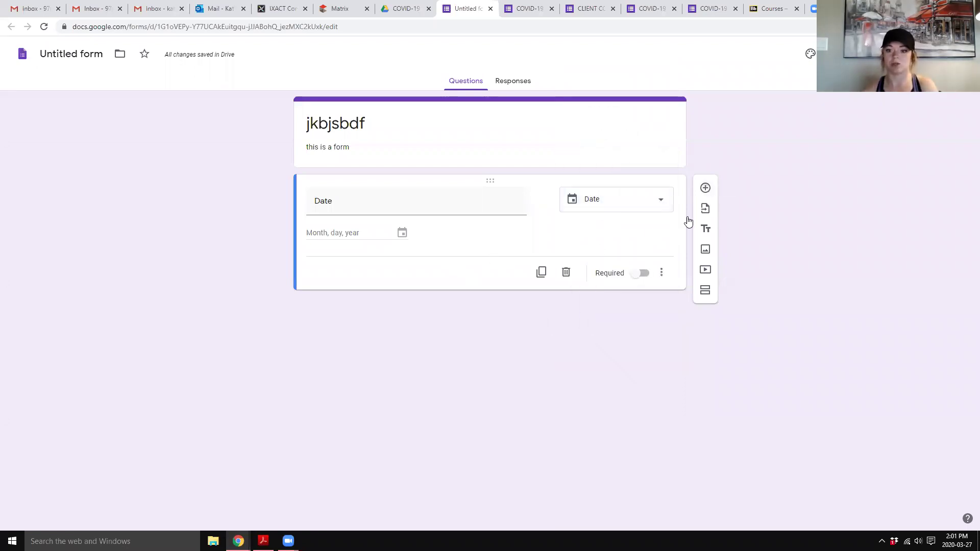
type("Name")
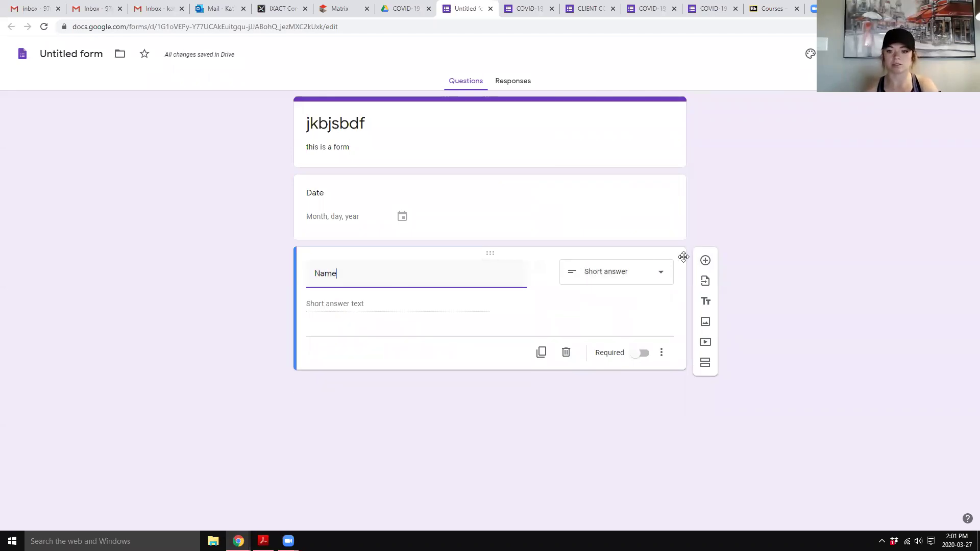
- Add an 'Are you sick' question with the first option 'Have you travelled in the last 14 days'
left_click(704, 262)
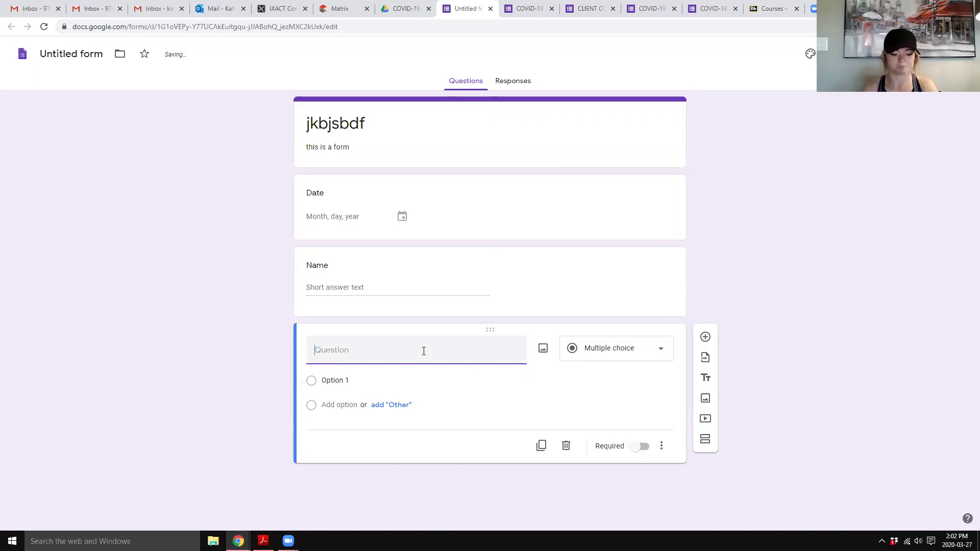
type("Are you sick")
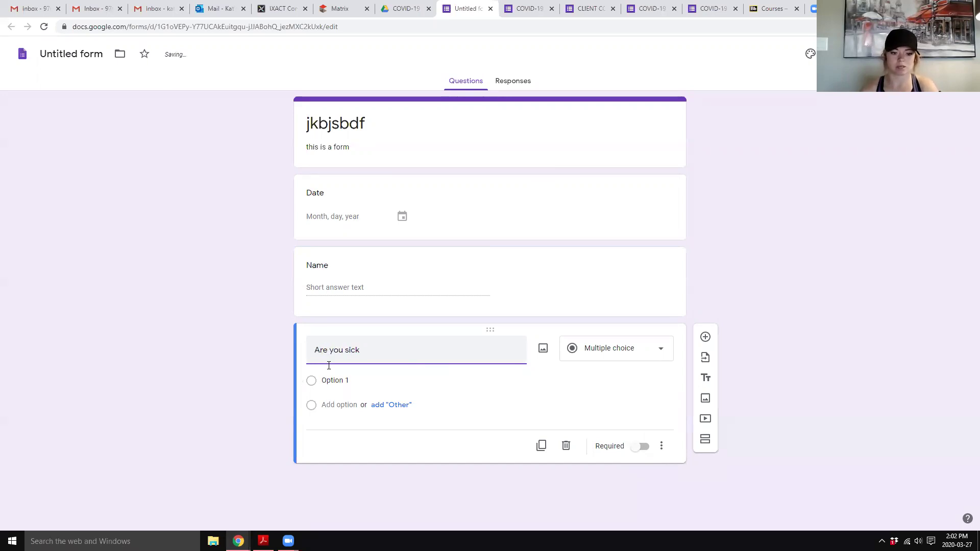
left_click(335, 399)
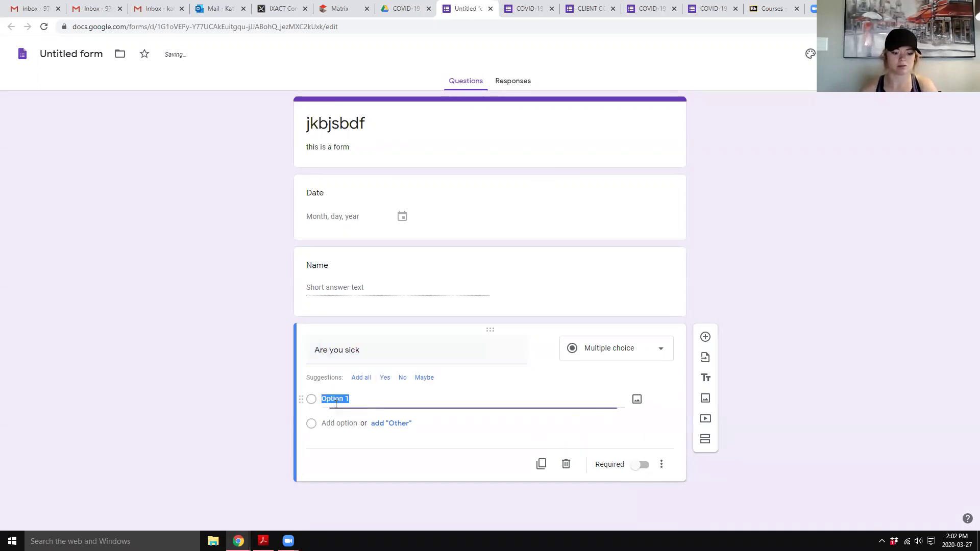
type("Have you trav")
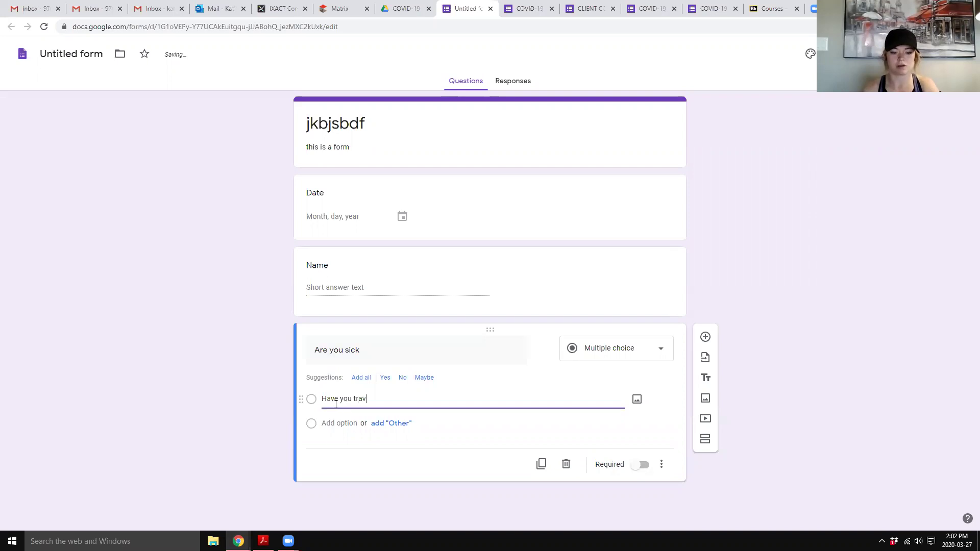
type("elled in the last")
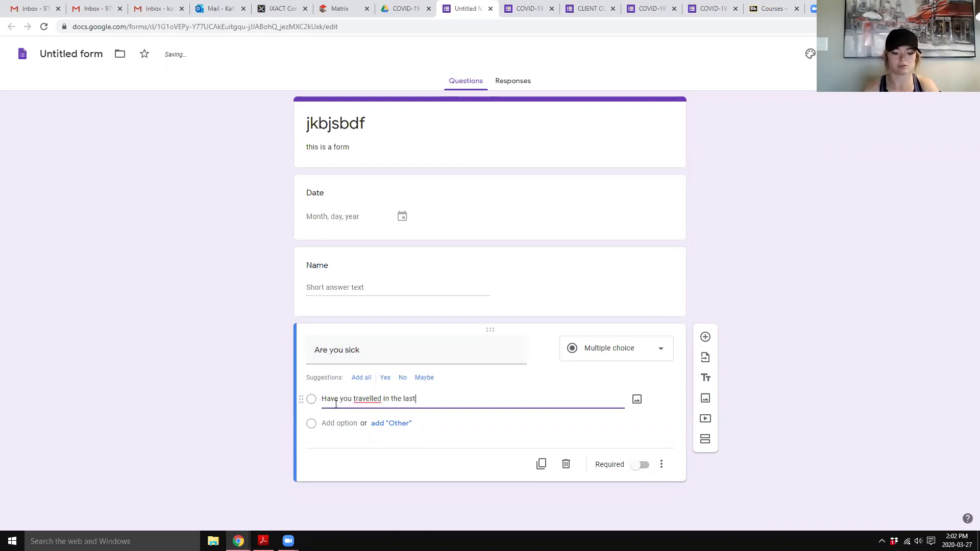
type(" 14 days")
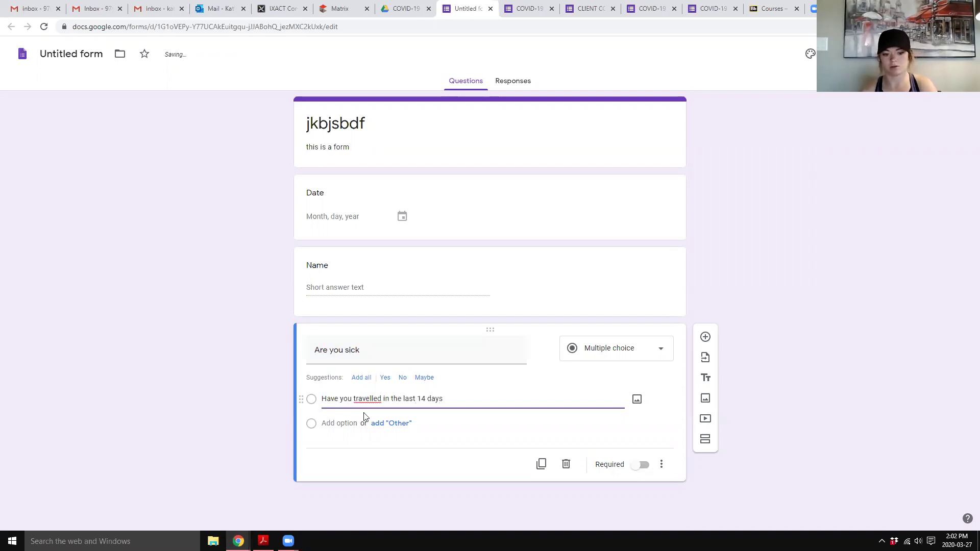
- Add options 'Do you have symptoms' and 'Have you been in contact with anyone with symptons'
left_click(343, 423)
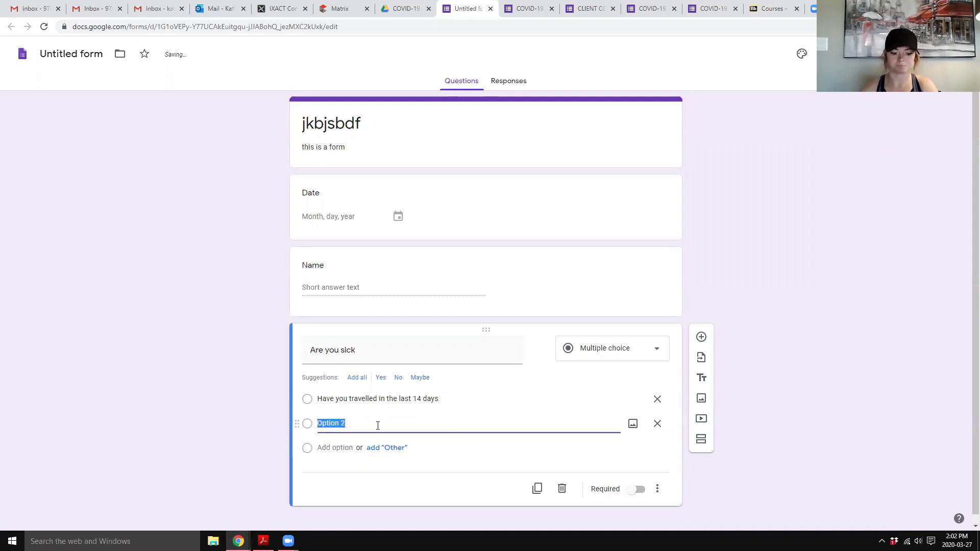
type("Do you have syp")
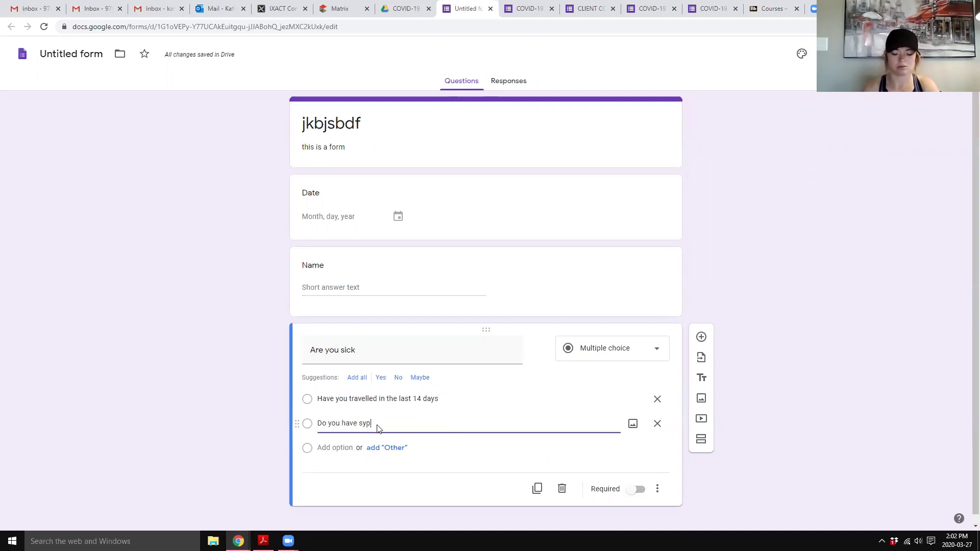
key("BackSpace")
type("mptoms")
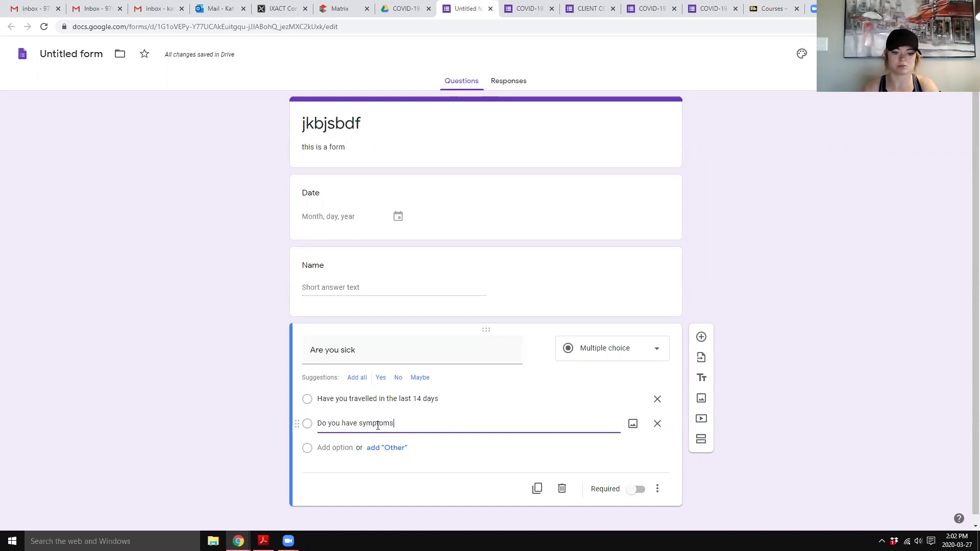
left_click(345, 449)
type("H")
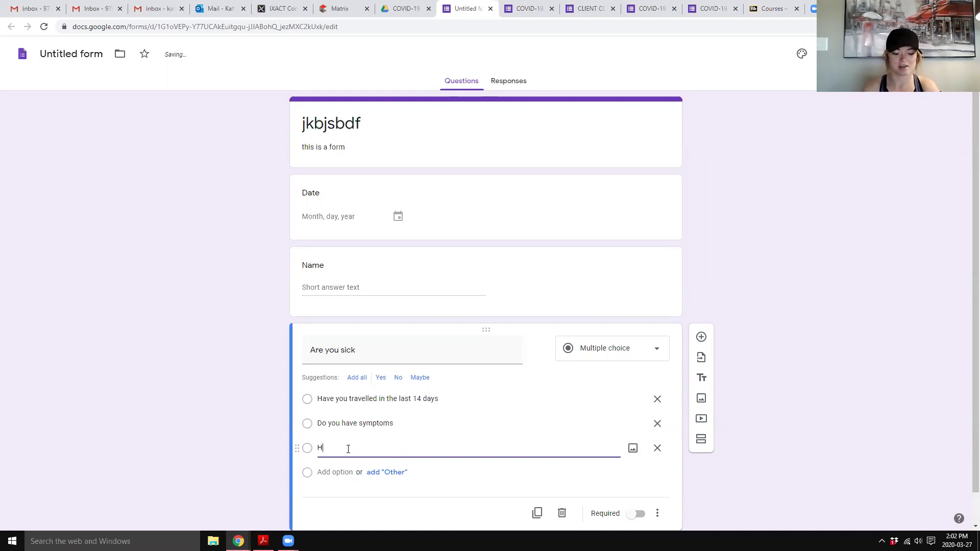
type("ave you been in contact witha")
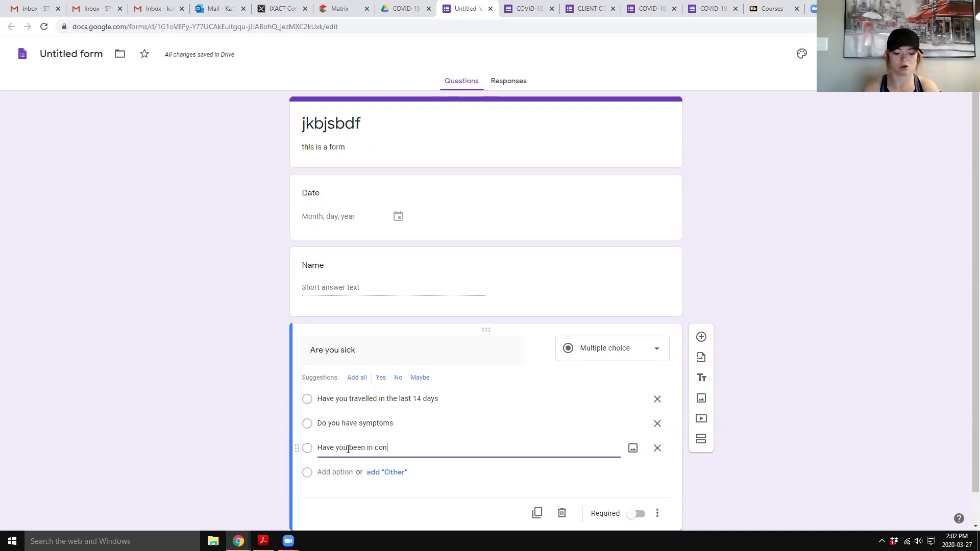
key("BackSpace")
key("BackSpace")
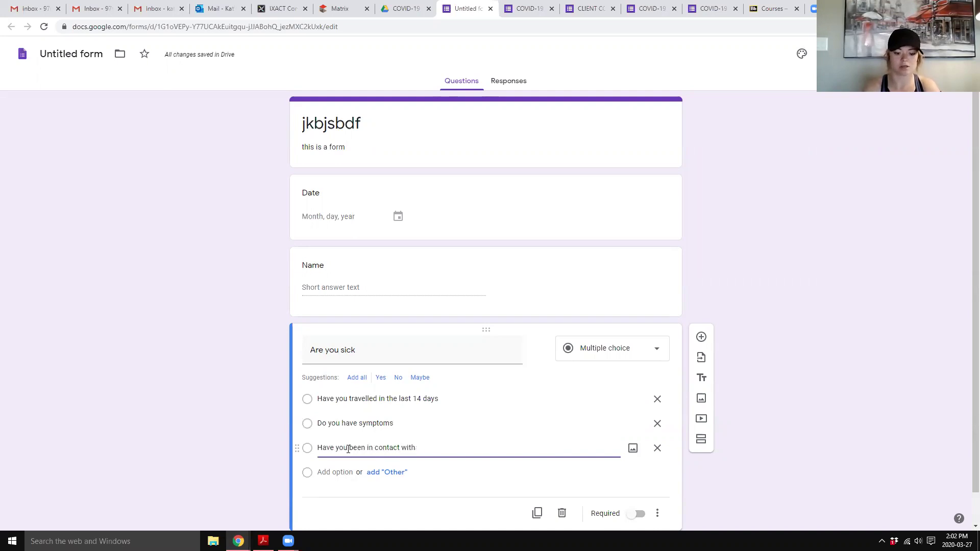
type("anyone with symptons")
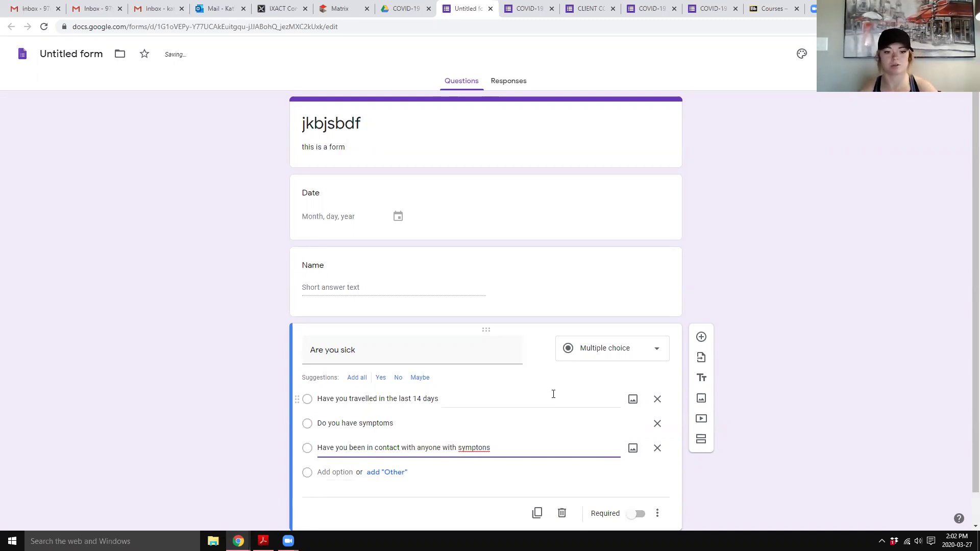
scroll(526, 385, "down", 1)
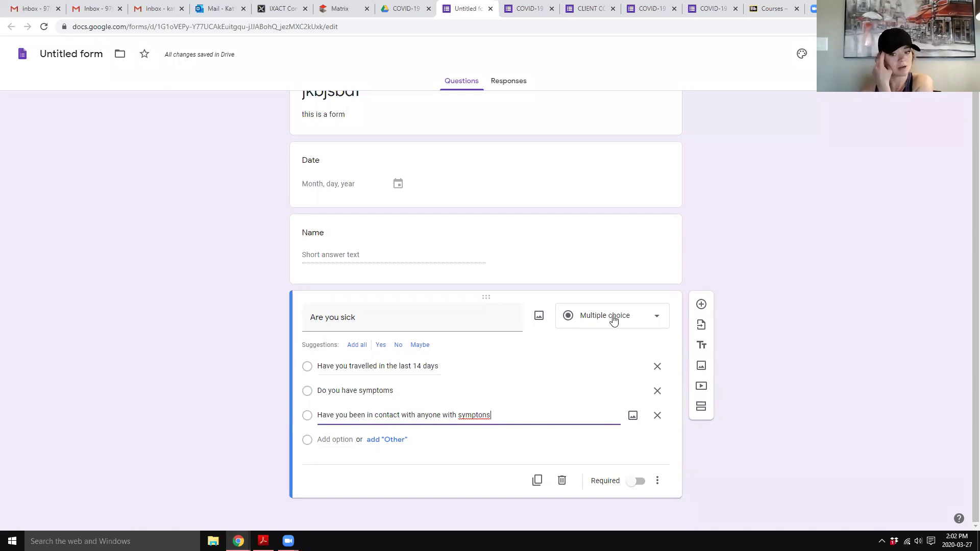
- Change the 'Are you sick' question type to Checkboxes
left_click(611, 317)
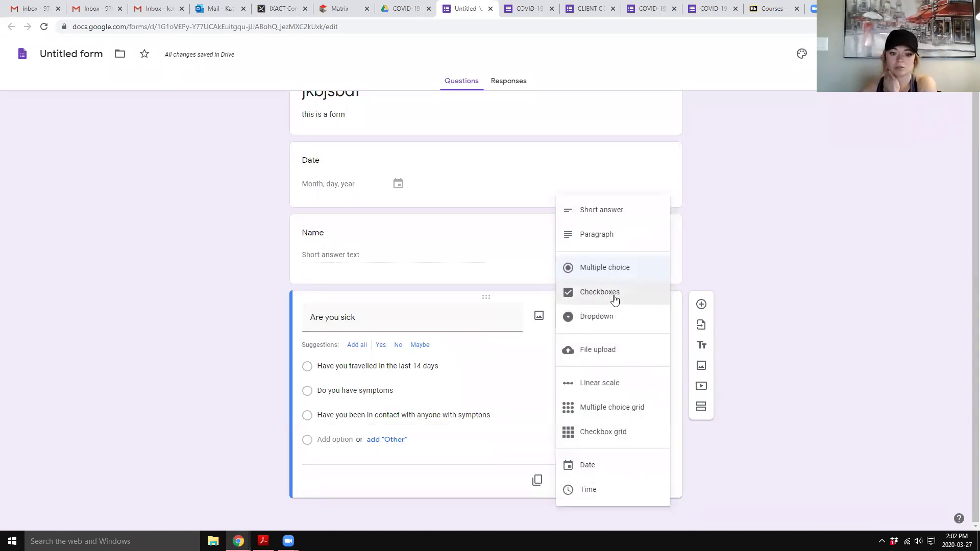
left_click(616, 301)
left_click(435, 329)
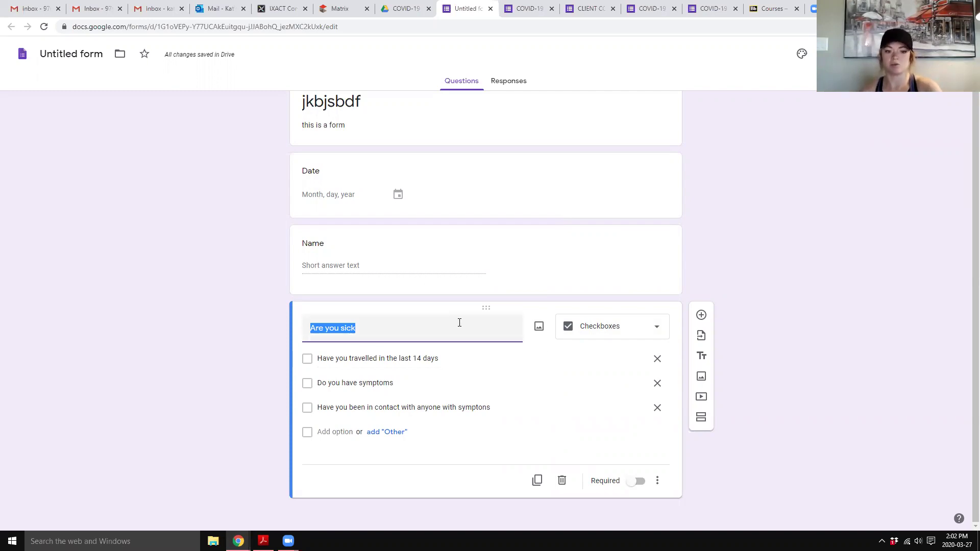
- Duplicate the Name and 'Are you sick' questions, dragging each copy below the originals
left_click(411, 253)
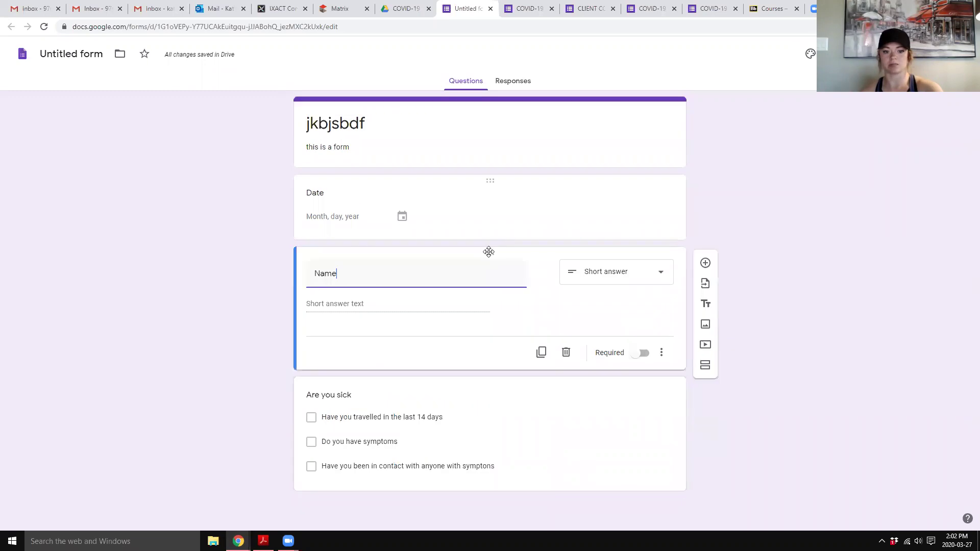
left_click(541, 352)
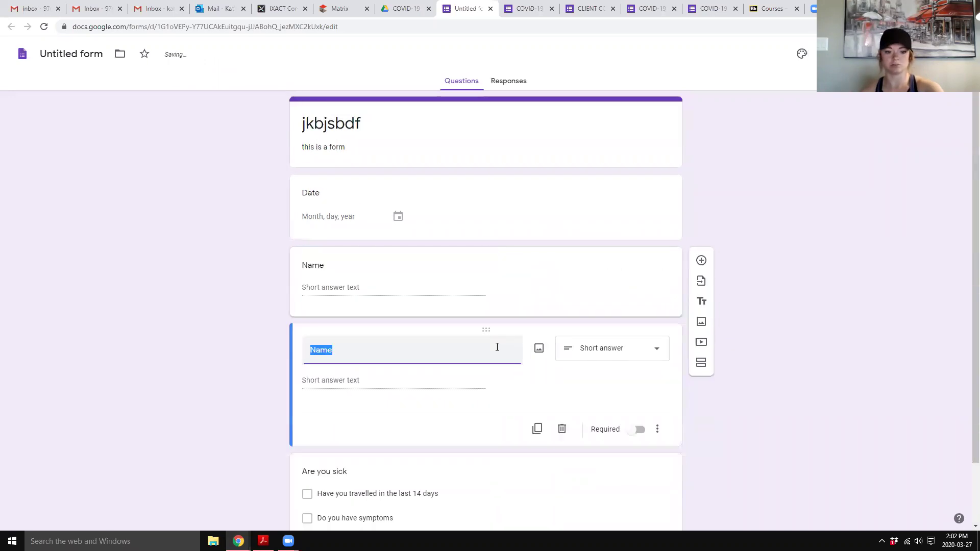
scroll(485, 301, "down", 1)
left_click_drag(480, 259, 488, 479)
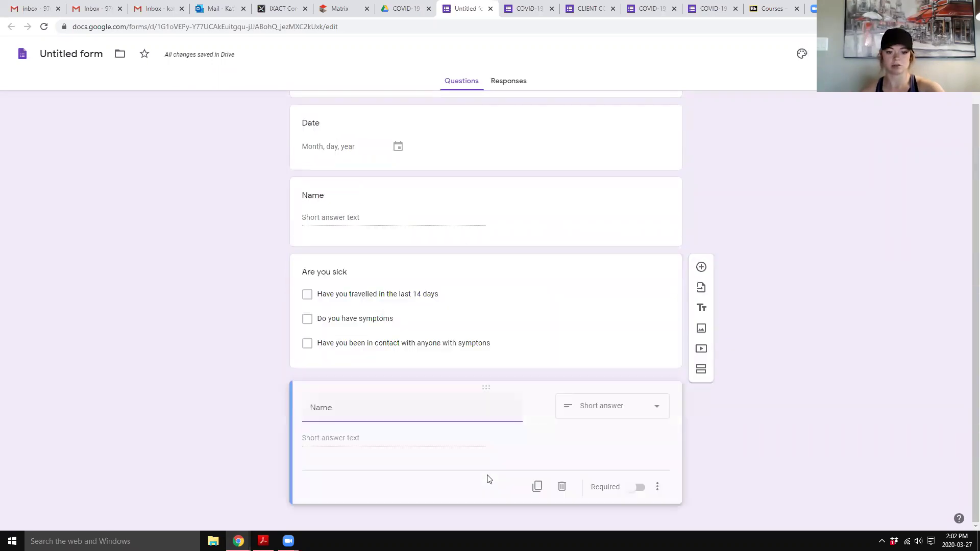
left_click(503, 274)
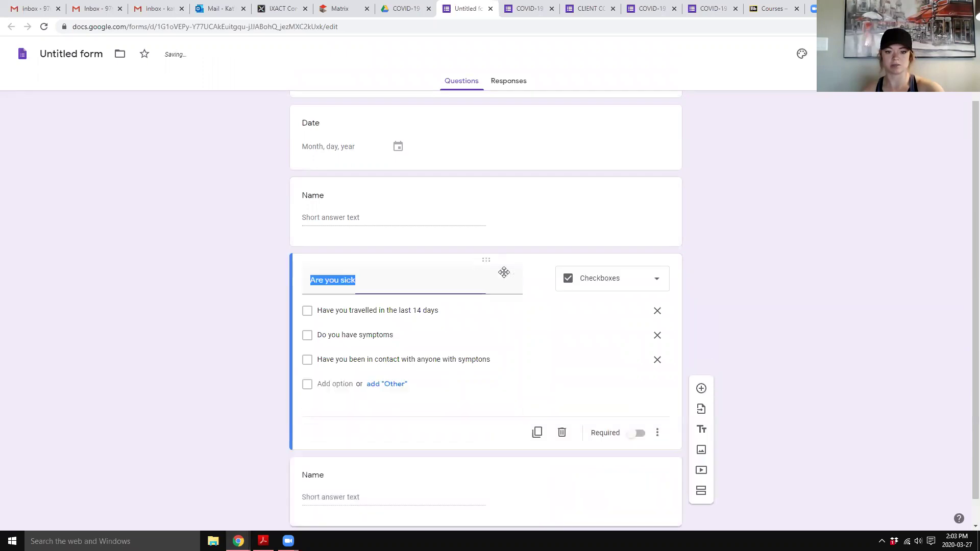
left_click(536, 432)
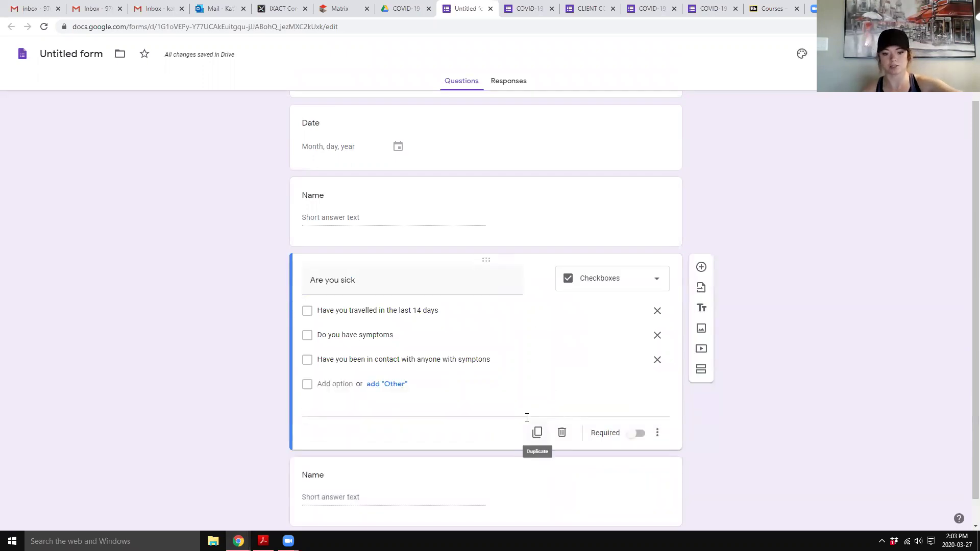
left_click_drag(482, 230, 471, 504)
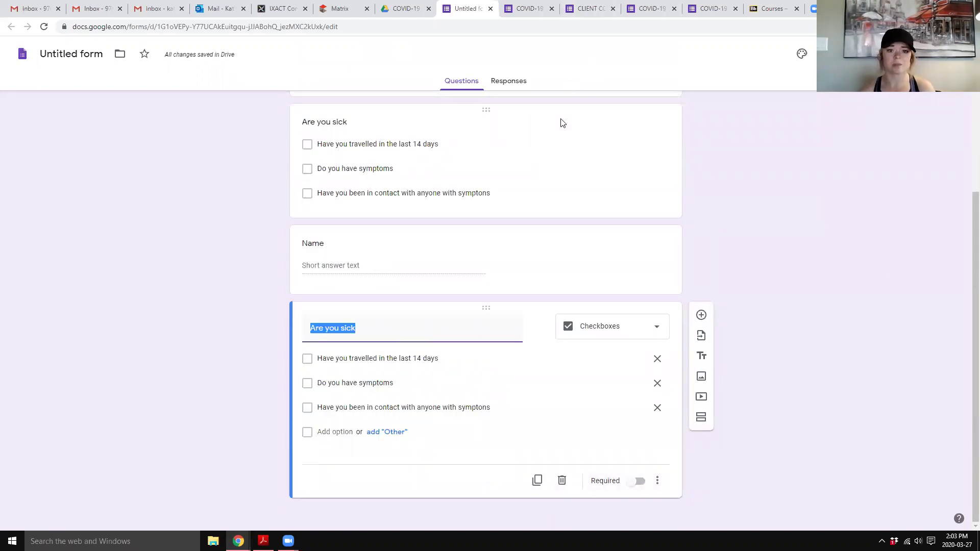
- On the Responses tab, enable 'Get email notifications for new responses' from the More menu
left_click(517, 80)
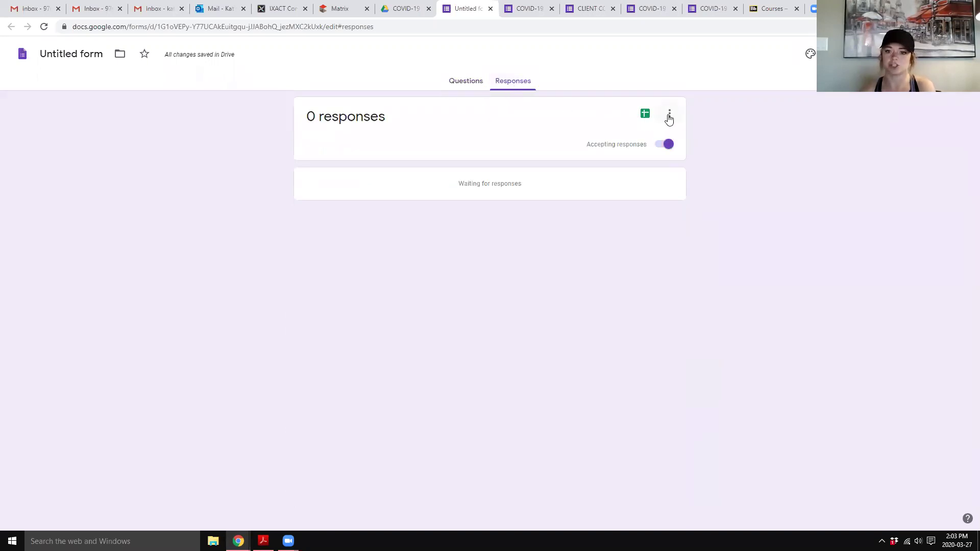
left_click(669, 115)
left_click(664, 121)
left_click(673, 118)
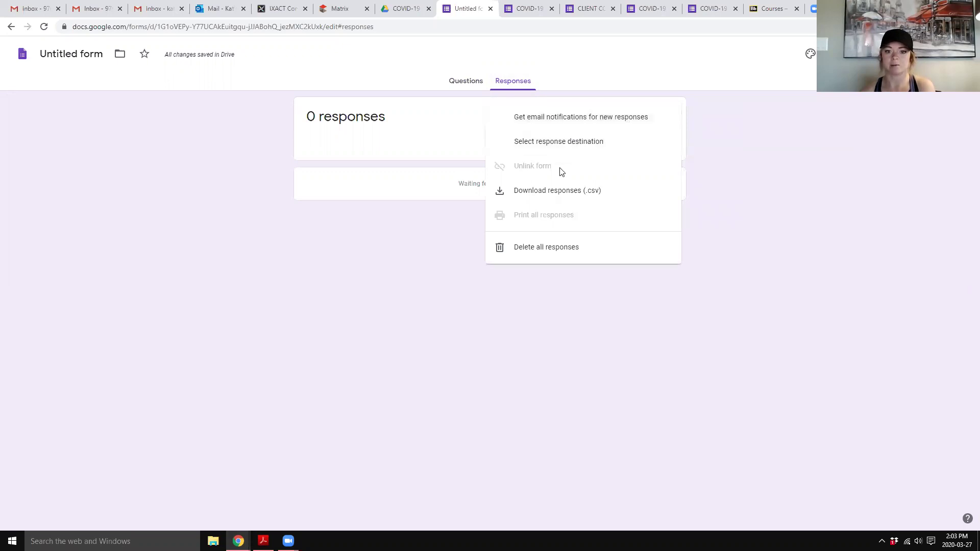
left_click(571, 117)
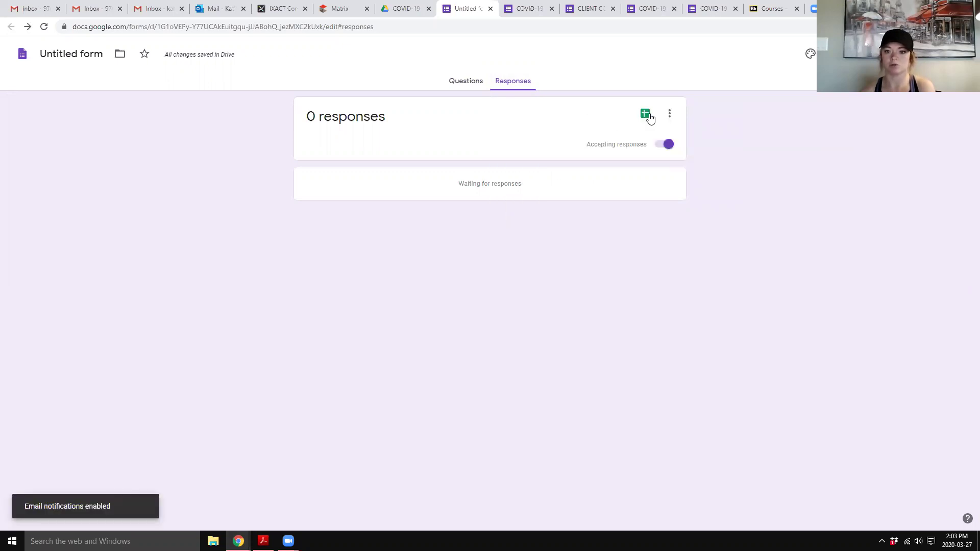
left_click(672, 114)
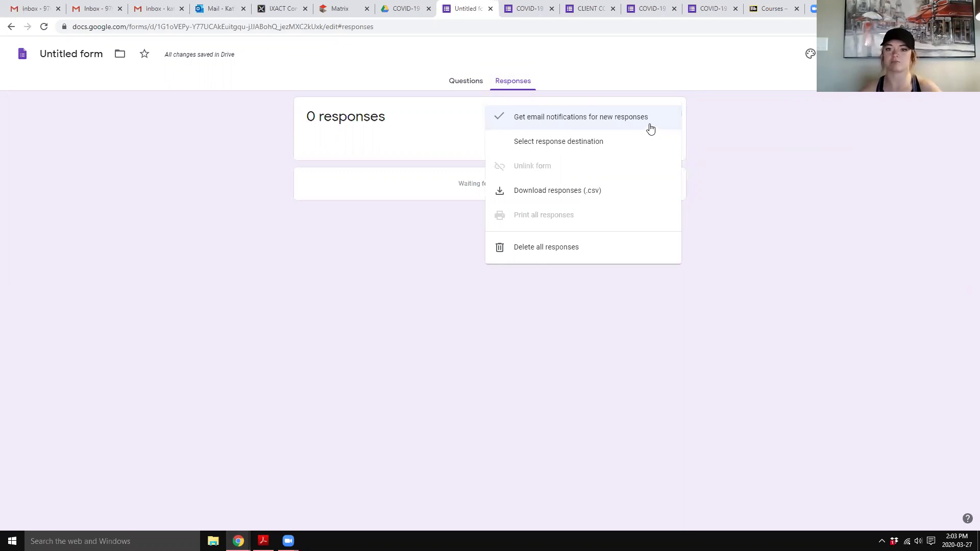
left_click(731, 127)
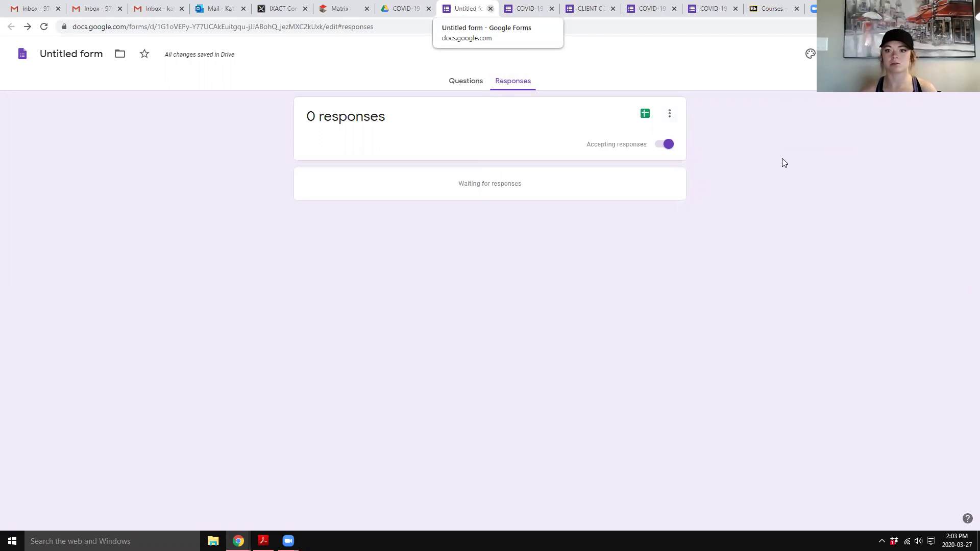
- Close the Untitled form and delete its file from the COVID-19 Drive folder
left_click(491, 10)
left_click(194, 187)
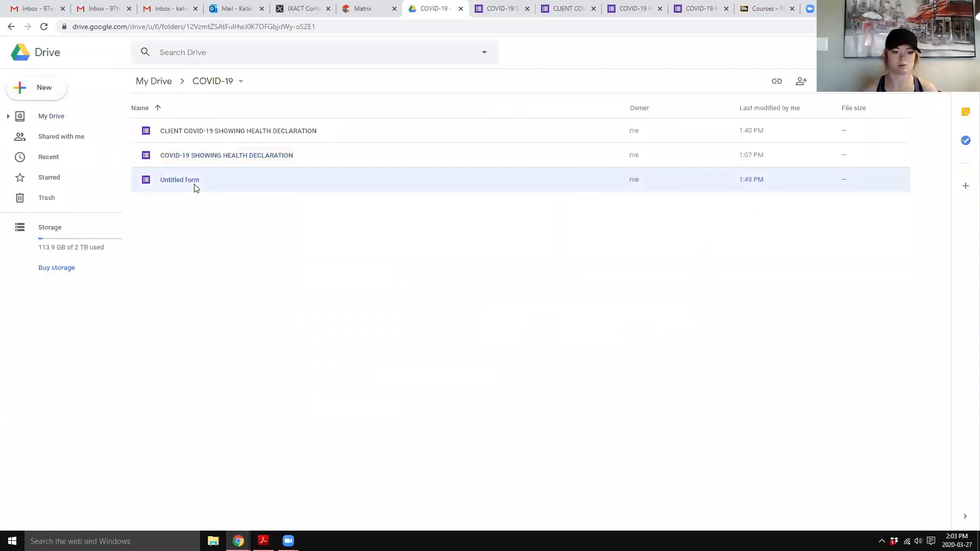
key("Delete")
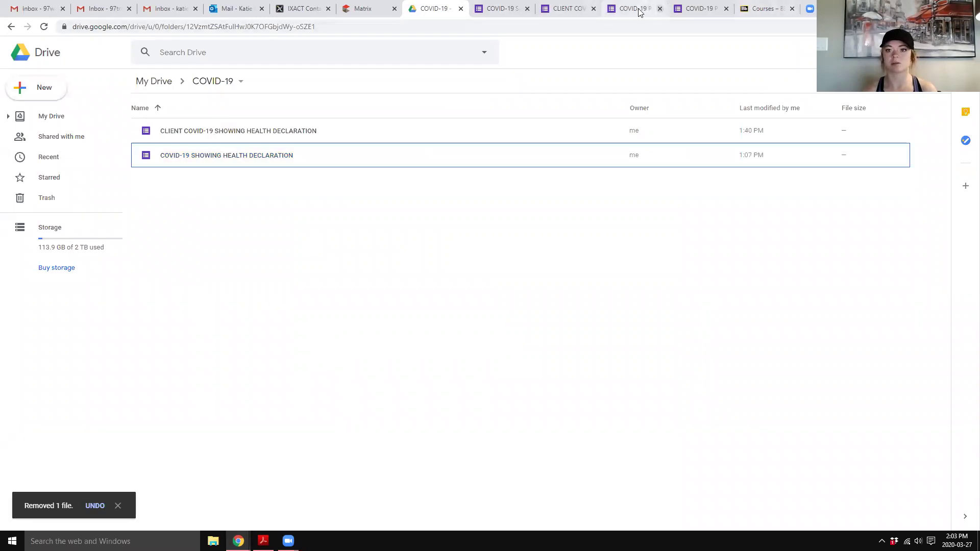
- Switch to the COVID-19 SHOWING HEALTH DECLARATION form and close the extra form pages
left_click(644, 11)
left_click(660, 9)
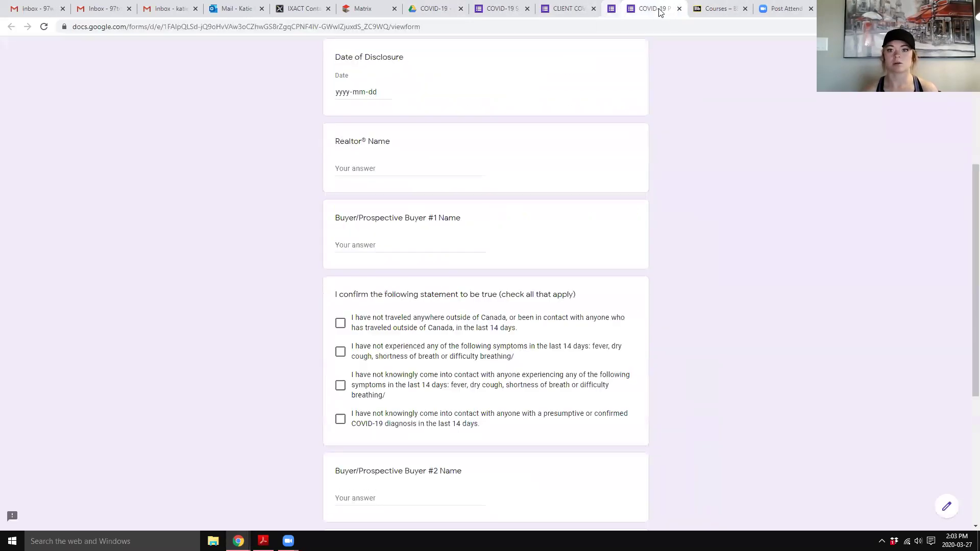
left_click(660, 10)
- Email the COVID-19 SHOWING HEALTH DECLARATION form to the contact's e-mail address
left_click(503, 9)
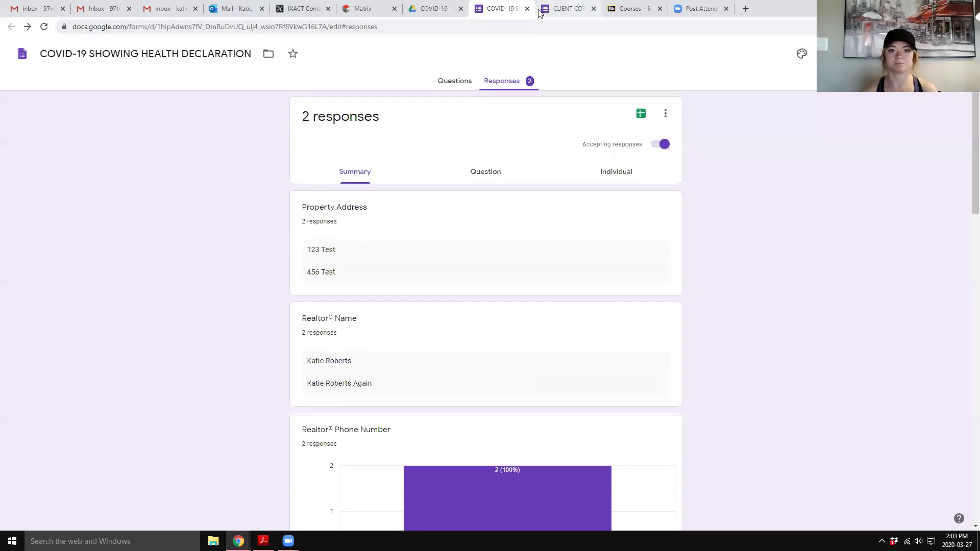
left_click(460, 88)
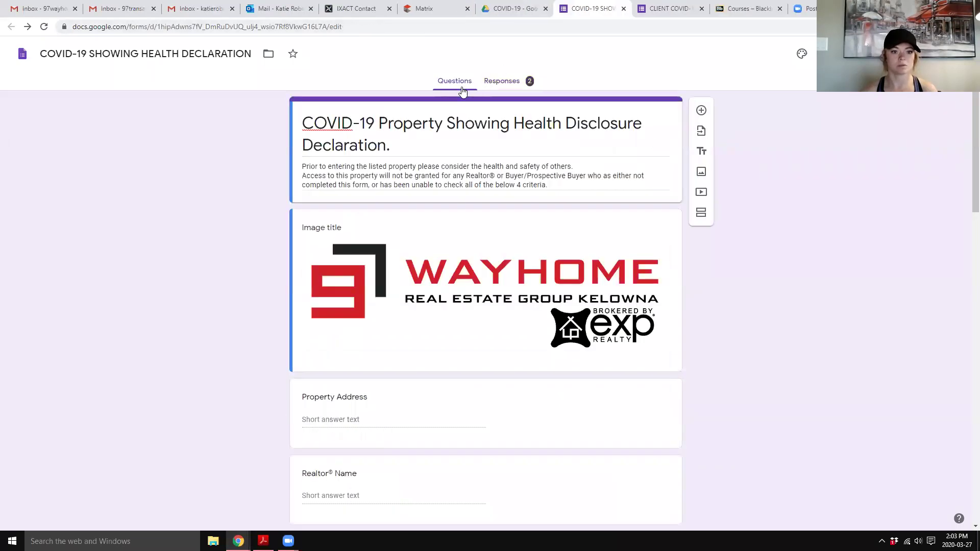
scroll(475, 194, "down", 3)
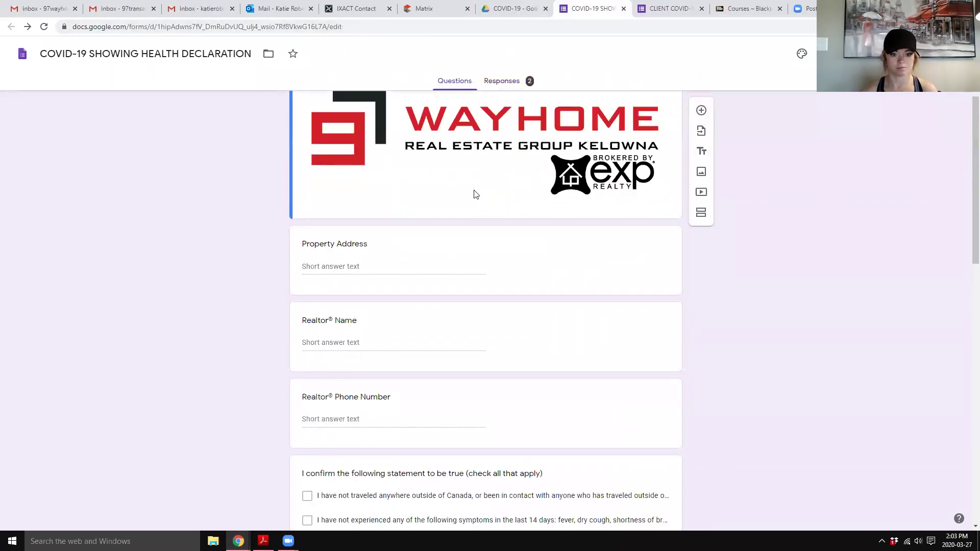
scroll(475, 194, "down", 1)
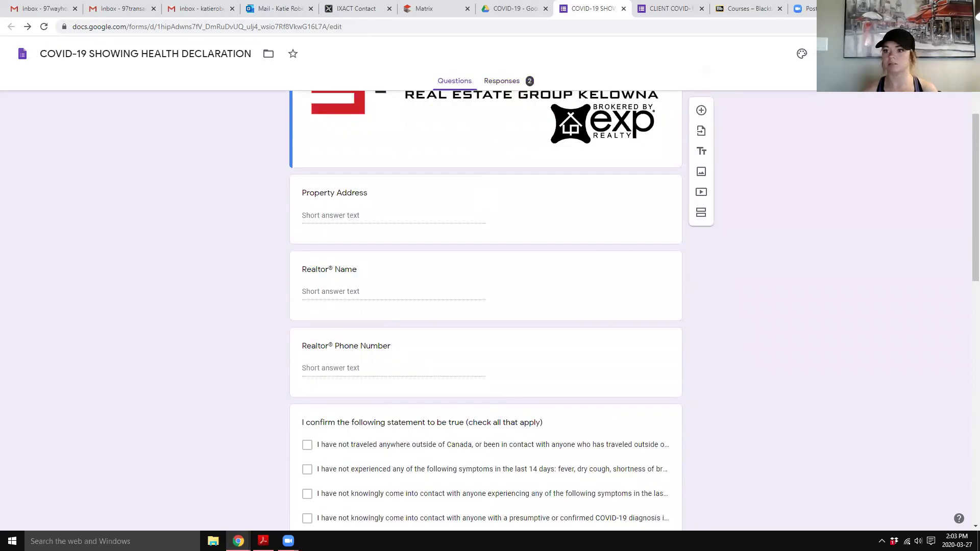
left_click(902, 53)
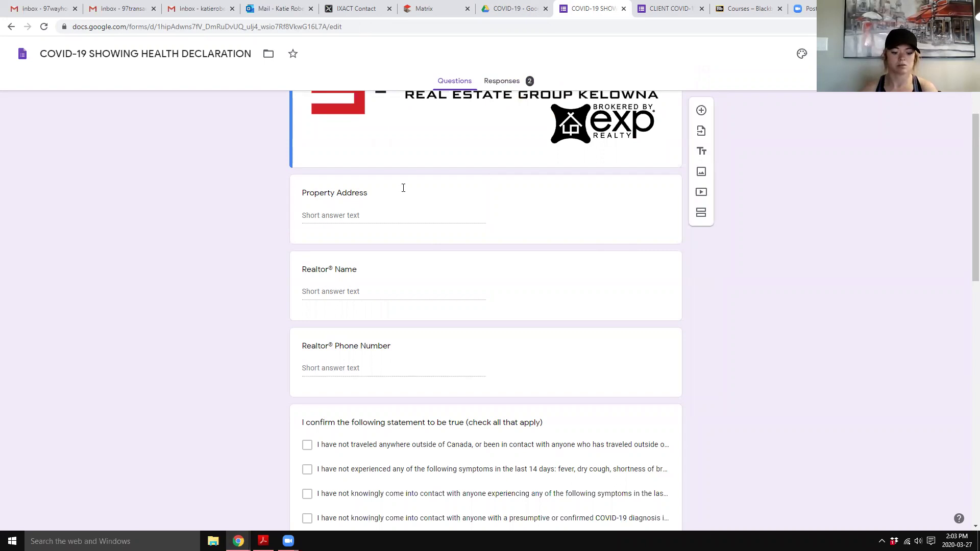
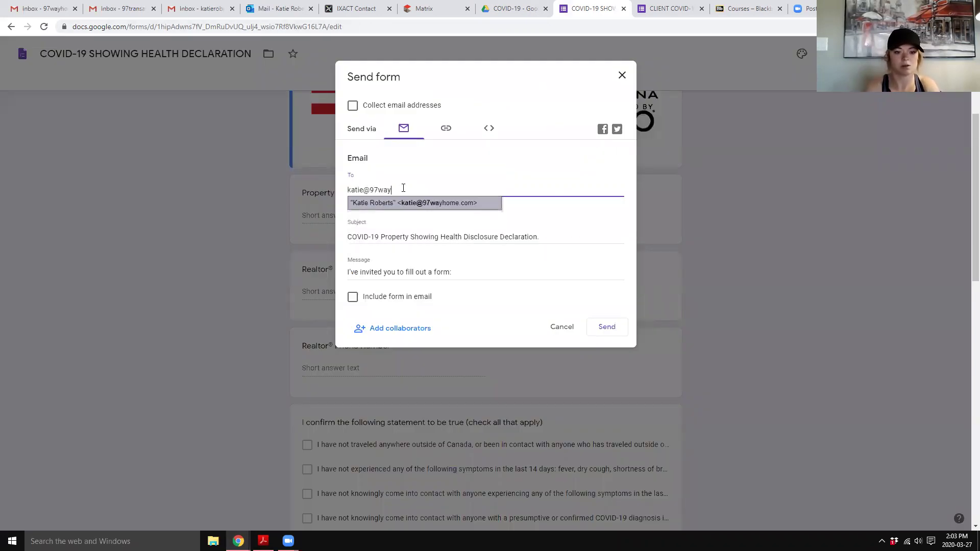
key("Return")
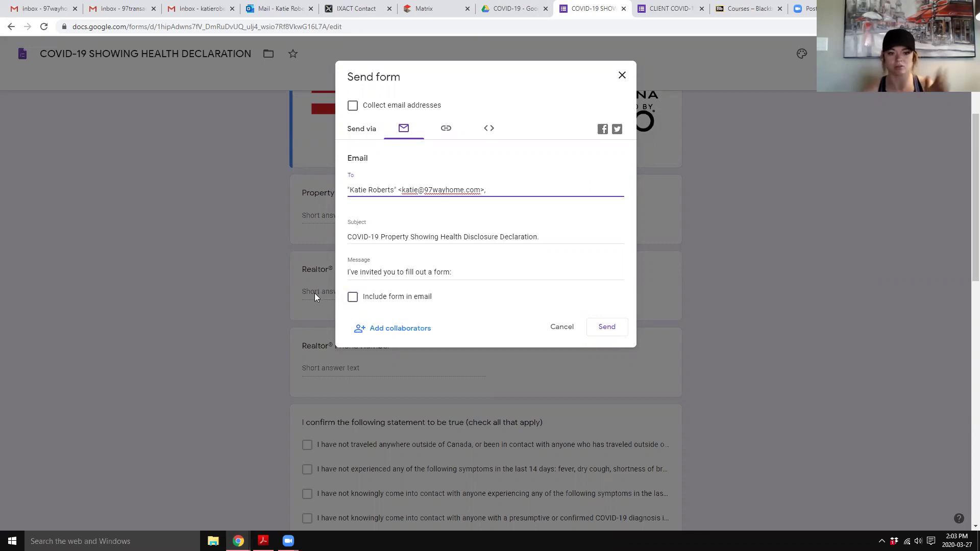
left_click(607, 329)
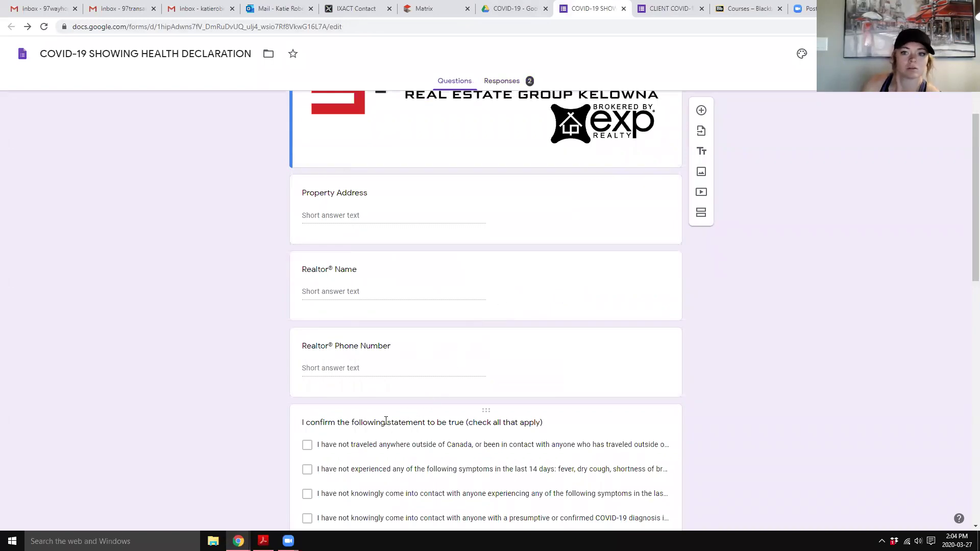
- In Outlook, open the form invitation email and launch the form with FILL OUT FORM
left_click(279, 9)
left_click(186, 145)
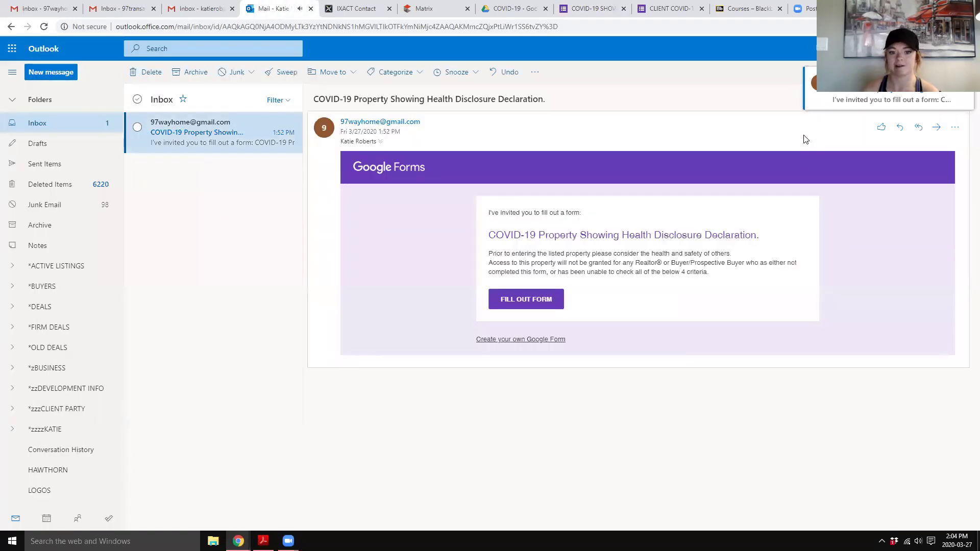
left_click(543, 304)
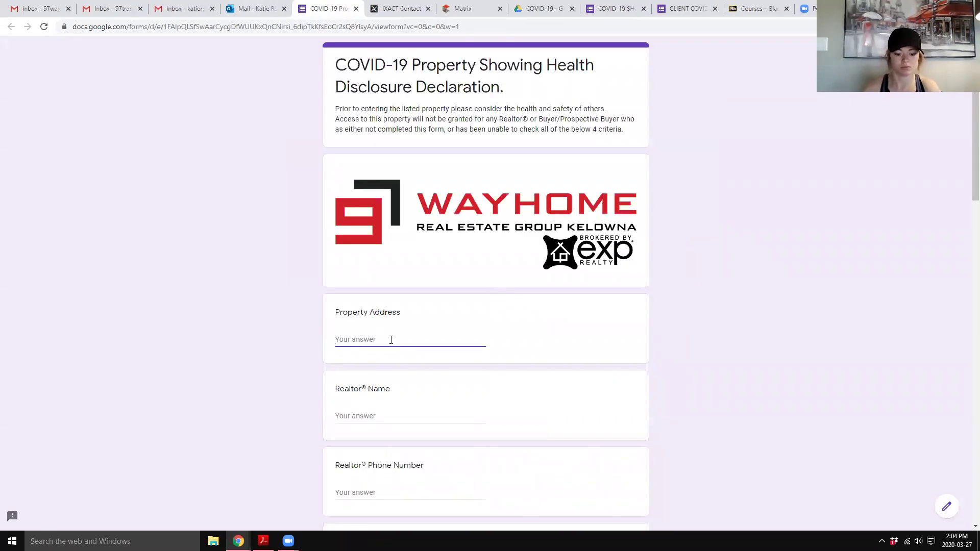
- Enter address 123 Main Street, the realtor's name and phone, and tick both confirmation statements
type("123 Main S")
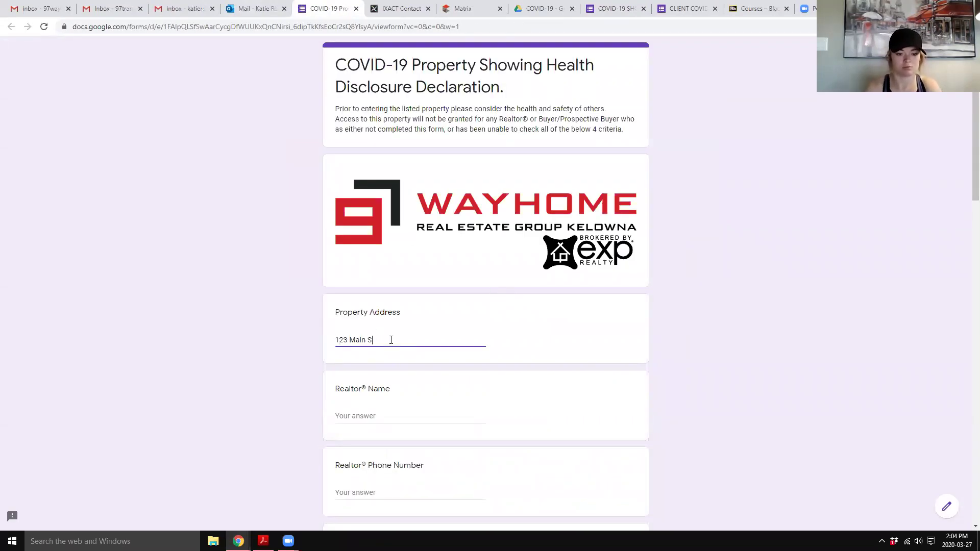
type("treet")
key("Tab")
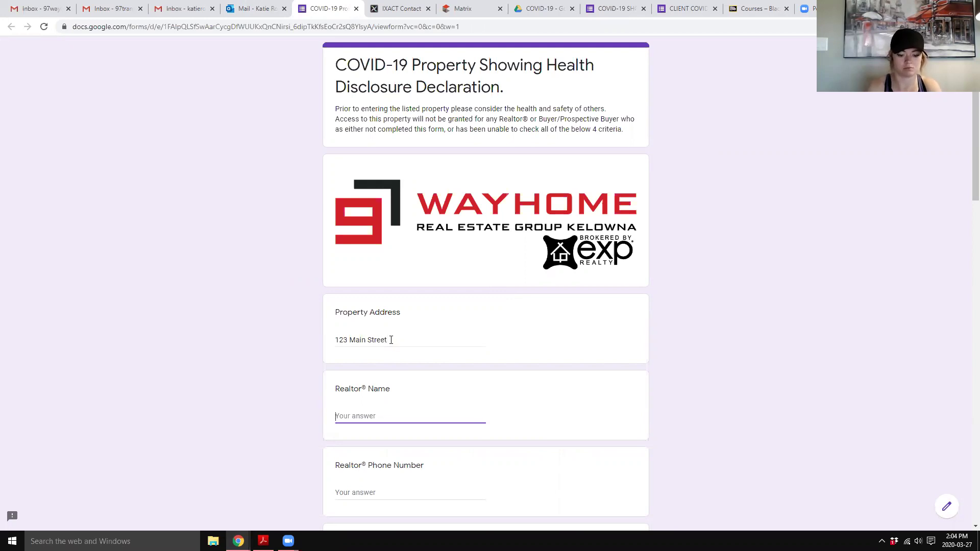
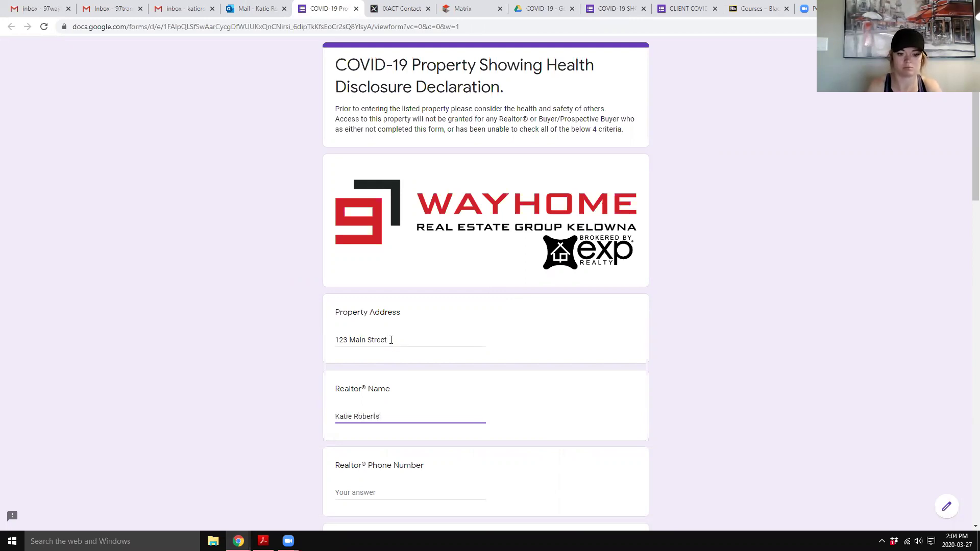
key("Tab")
type("test")
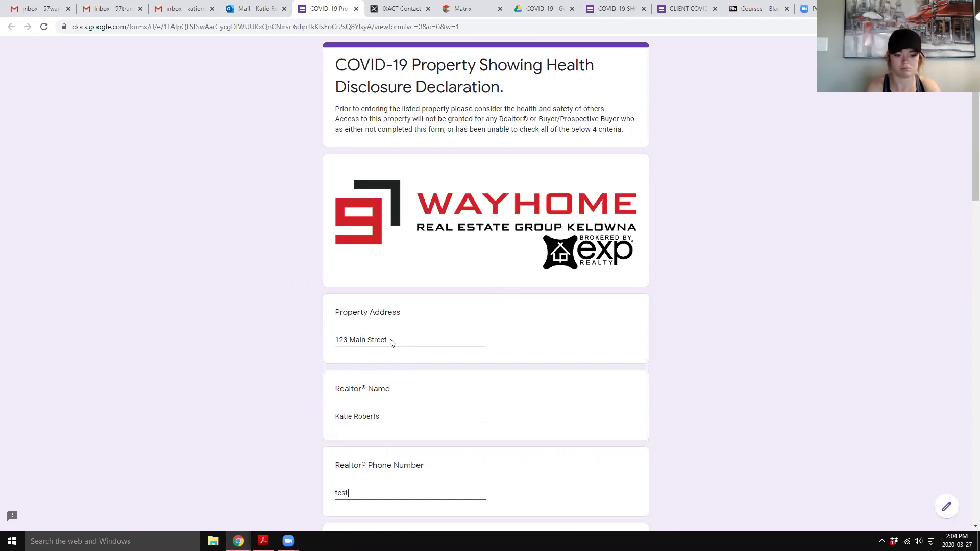
key("Tab")
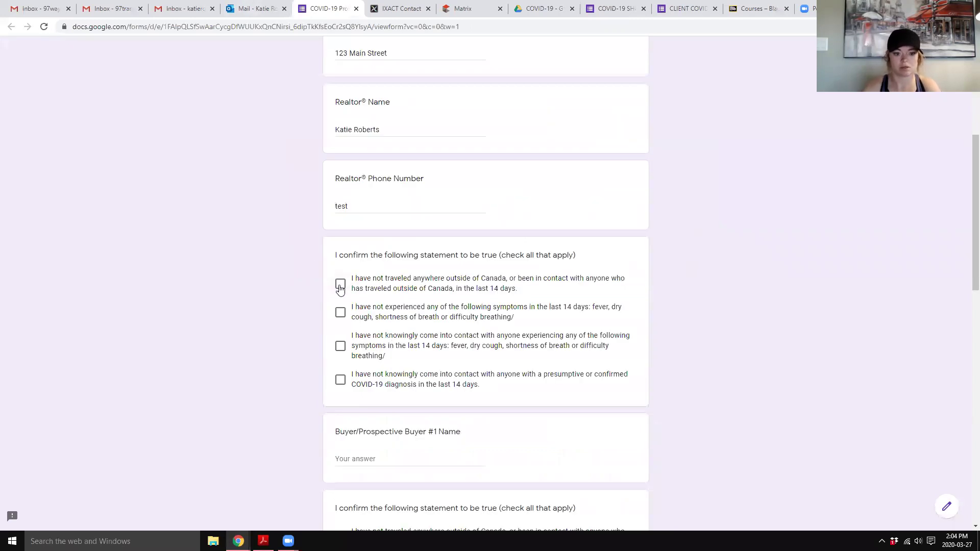
key("space")
key("Tab")
key("space")
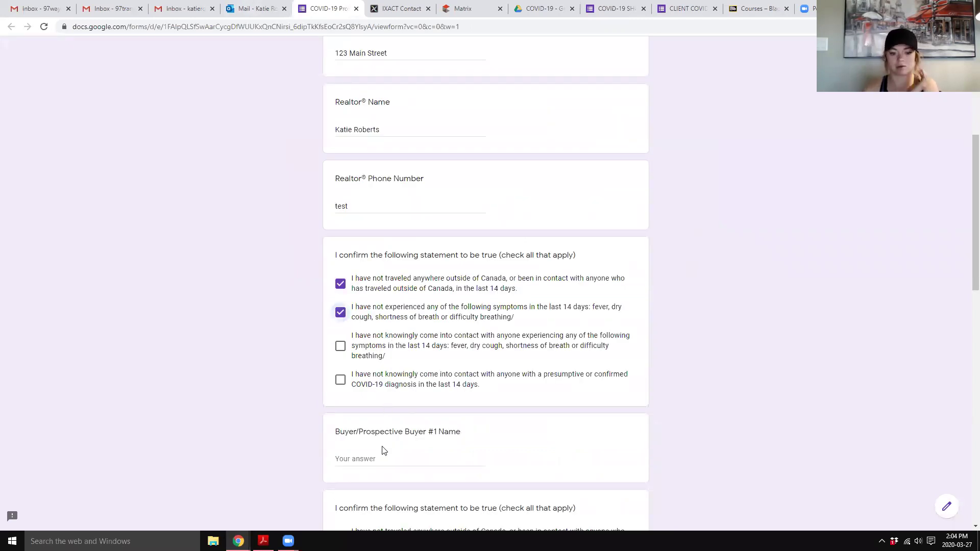
- Enter the first buyer's name, tick their declaration statements, and submit the form
left_click(383, 458)
type("Bob")
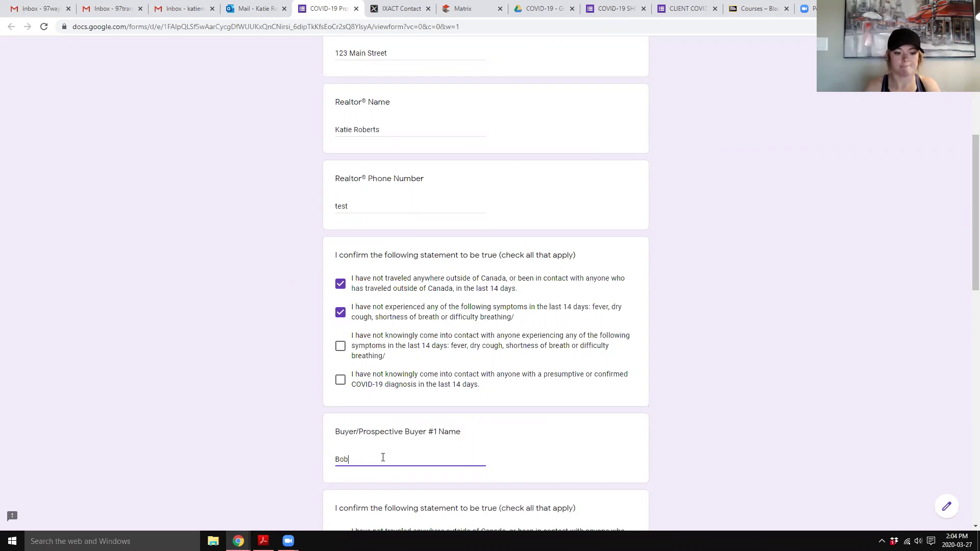
key("Tab")
scroll(355, 265, "down", 3)
scroll(347, 270, "up", 3)
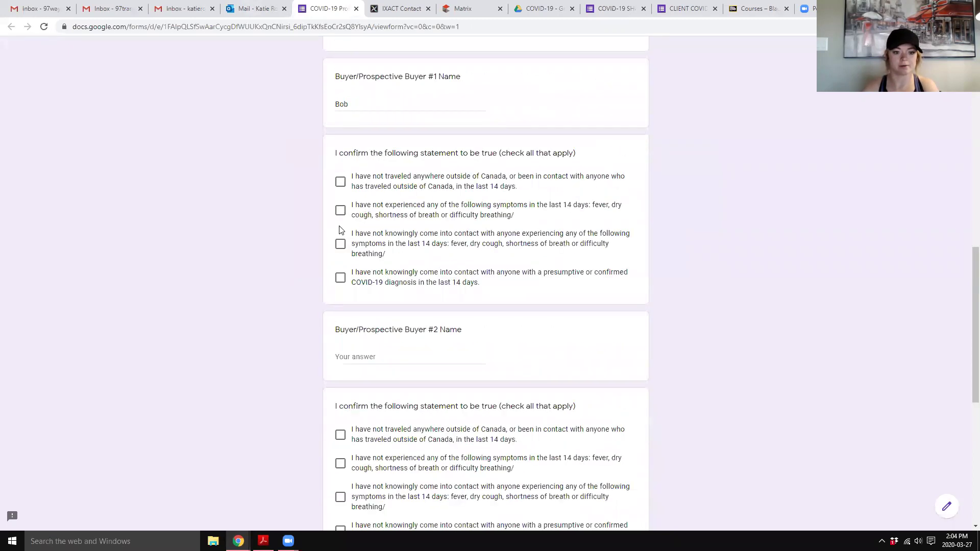
key("Tab")
key("space")
key("Tab")
left_click(339, 277)
left_click(340, 181)
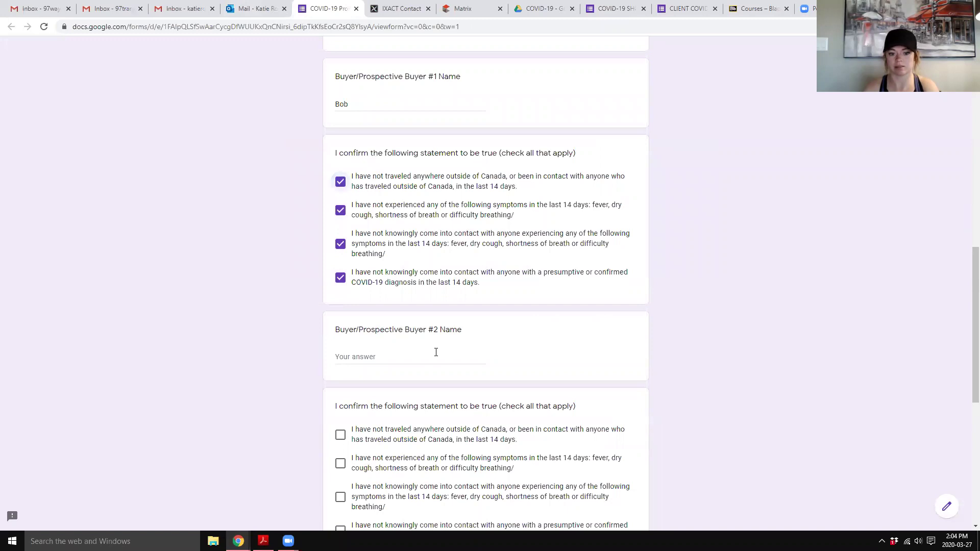
scroll(420, 367, "down", 8)
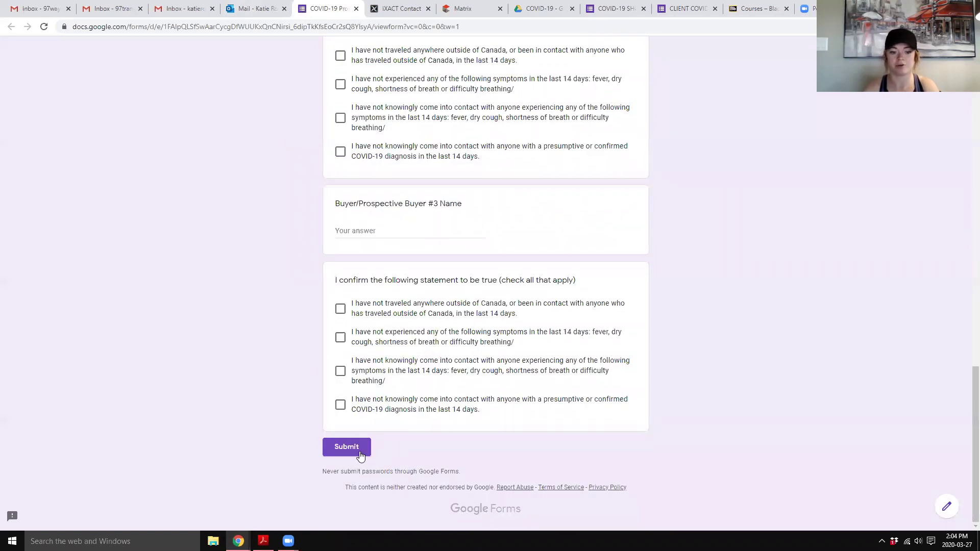
left_click(358, 451)
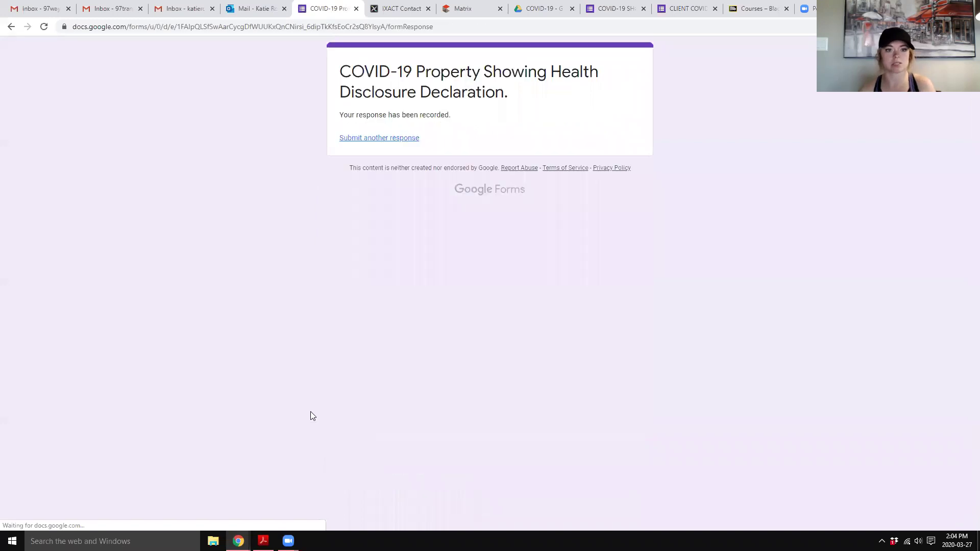
- Close the submitted form, delete the invitation email from Outlook, and switch to Gmail
left_click(356, 9)
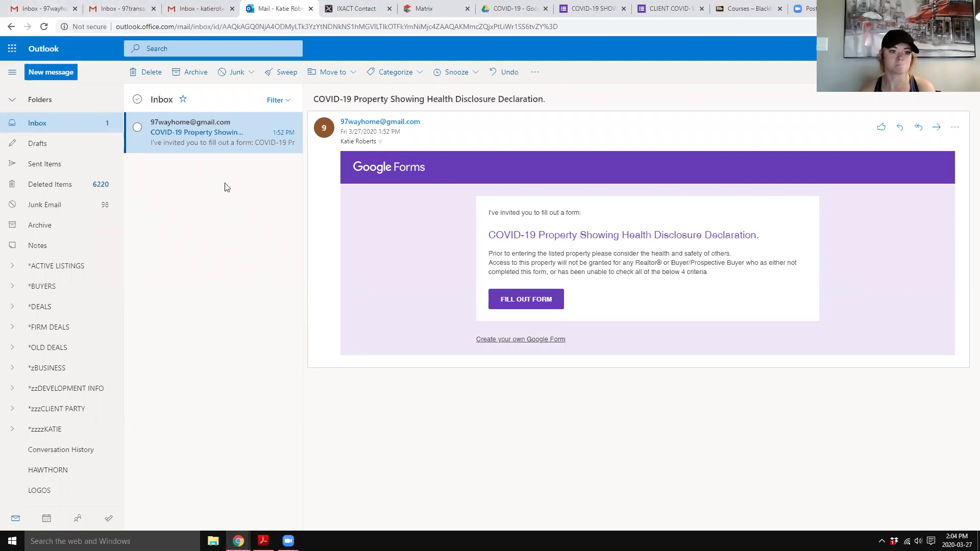
left_click(262, 124)
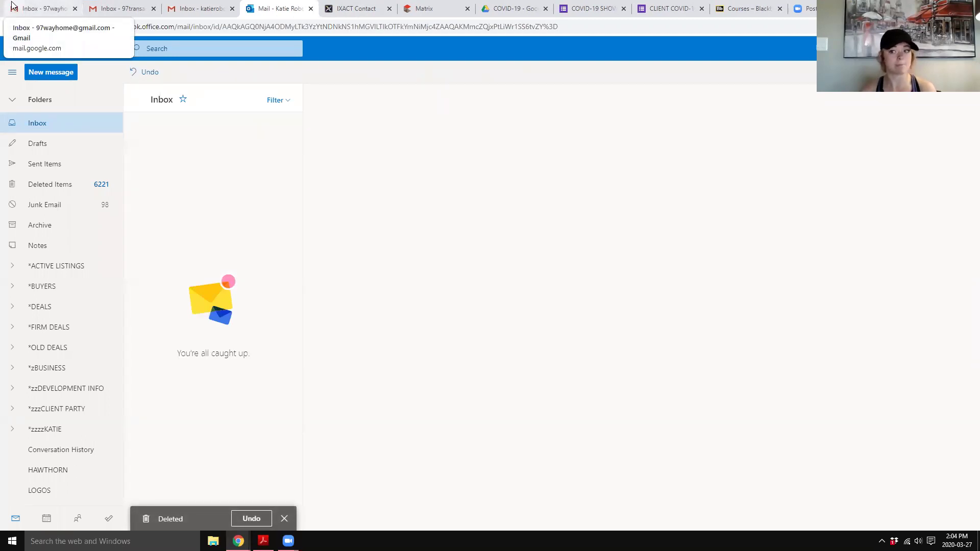
left_click(40, 13)
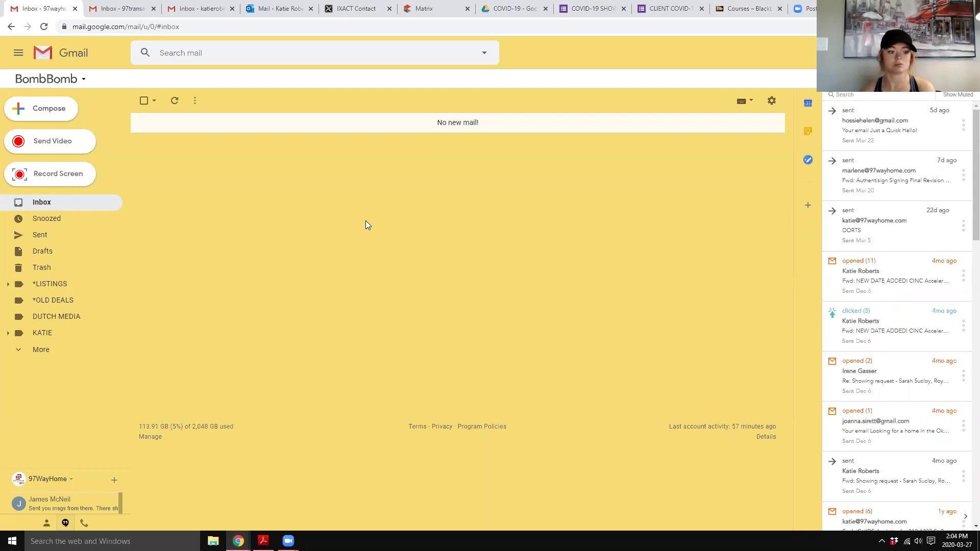
- Return to the health declaration form editor and show its collected responses
left_click(592, 8)
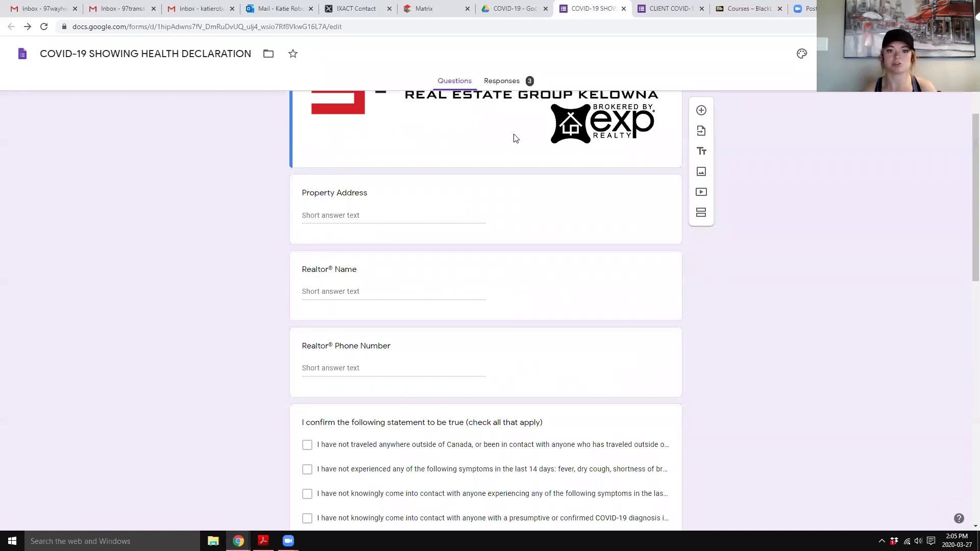
left_click(513, 8)
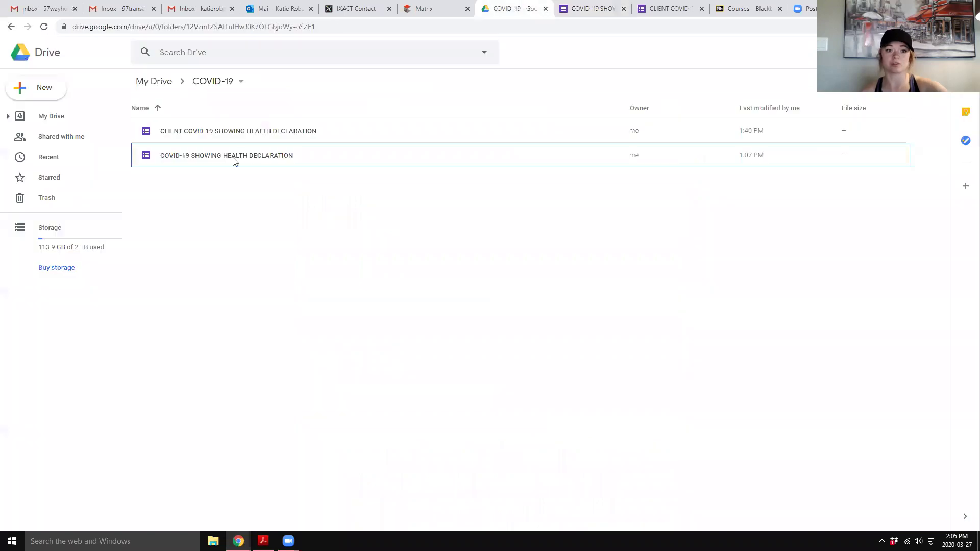
left_click(587, 15)
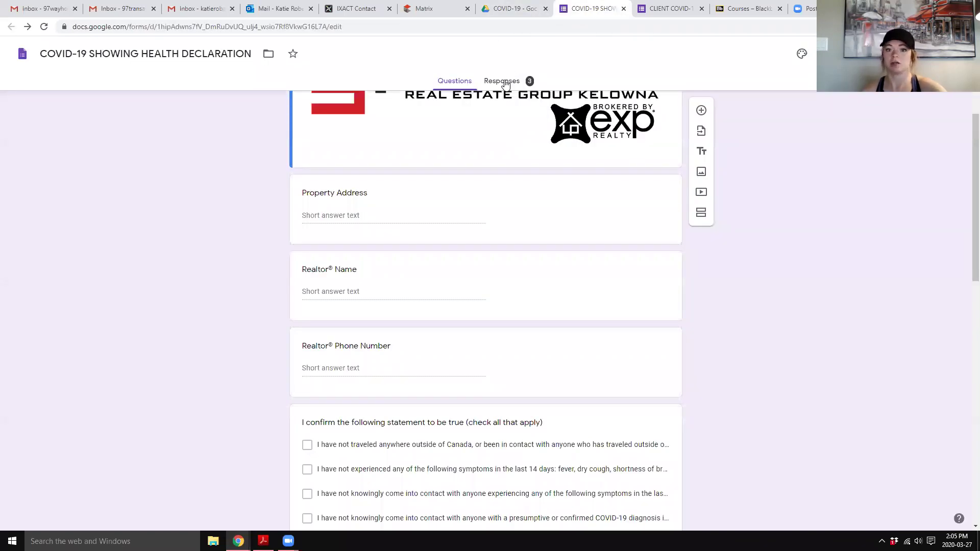
left_click(505, 82)
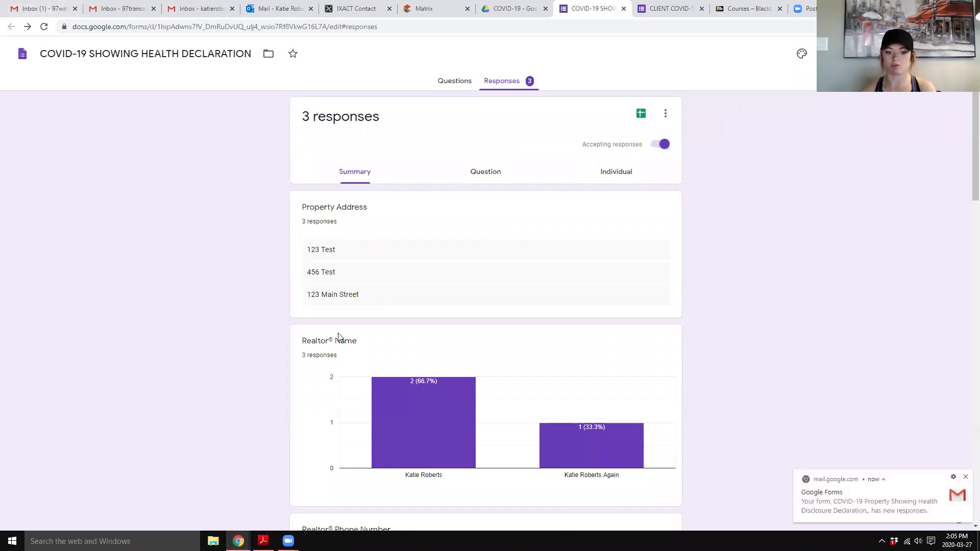
- Step through responses 1–3 individually, ending on the 123 Main Street response
left_click(616, 175)
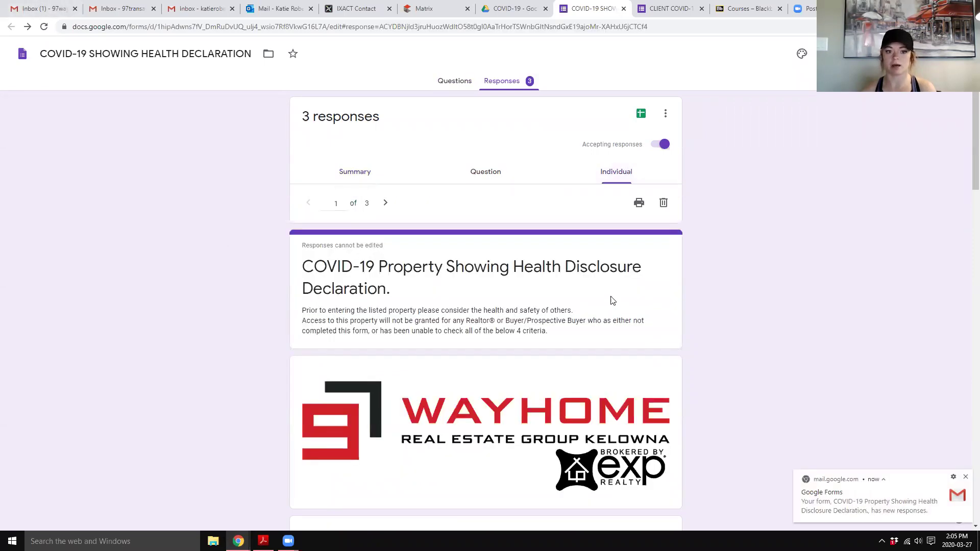
left_click(384, 204)
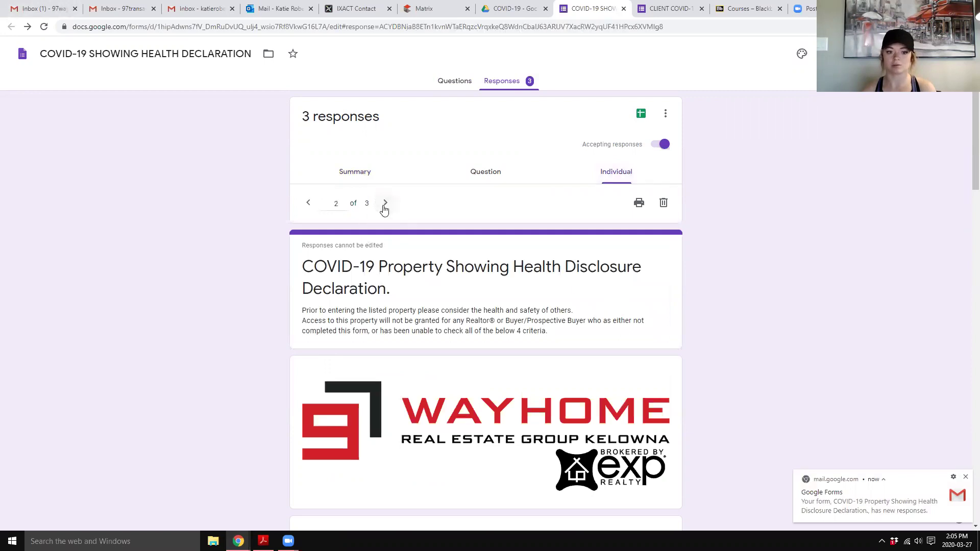
scroll(385, 204, "down", 3)
scroll(387, 210, "up", 2)
scroll(387, 210, "up", 1)
left_click(385, 204)
scroll(386, 220, "down", 4)
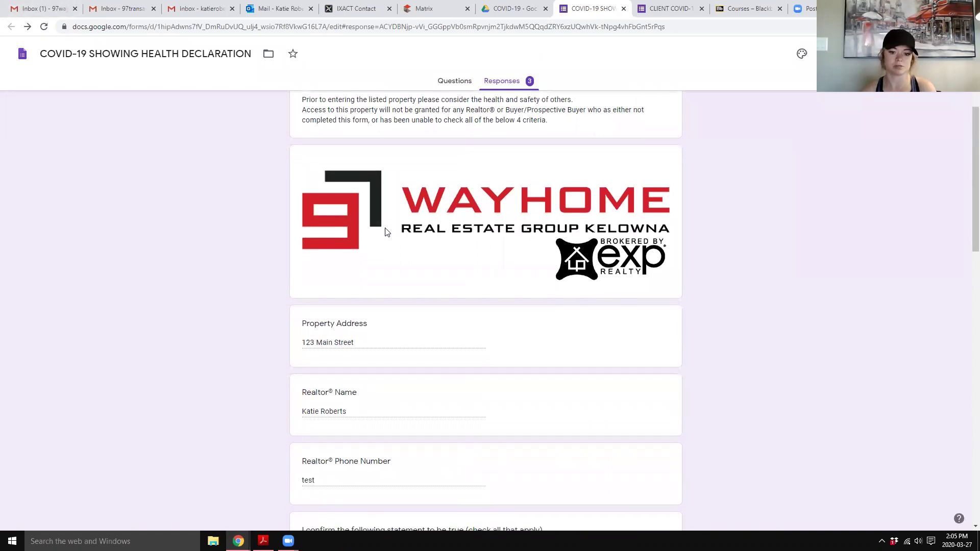
scroll(386, 230, "down", 1)
scroll(386, 229, "up", 5)
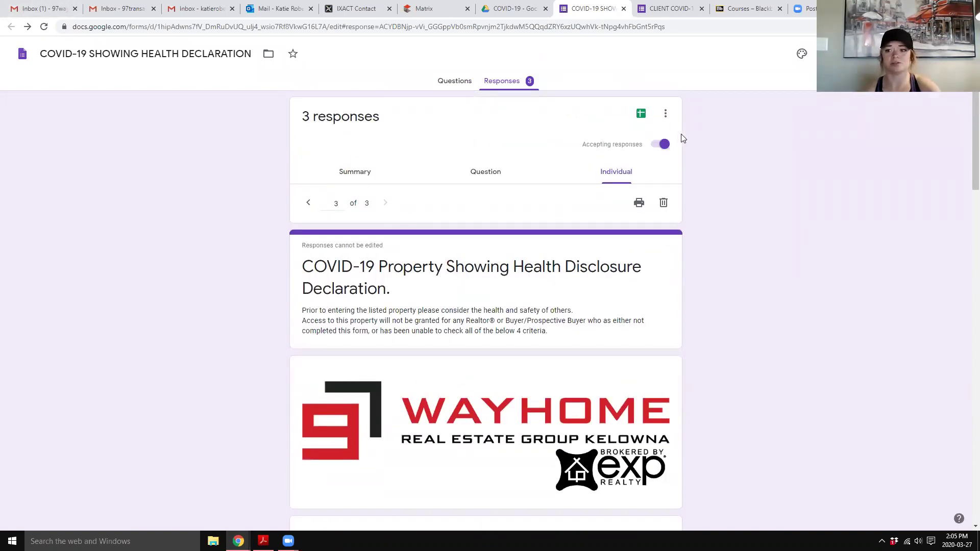
left_click(662, 113)
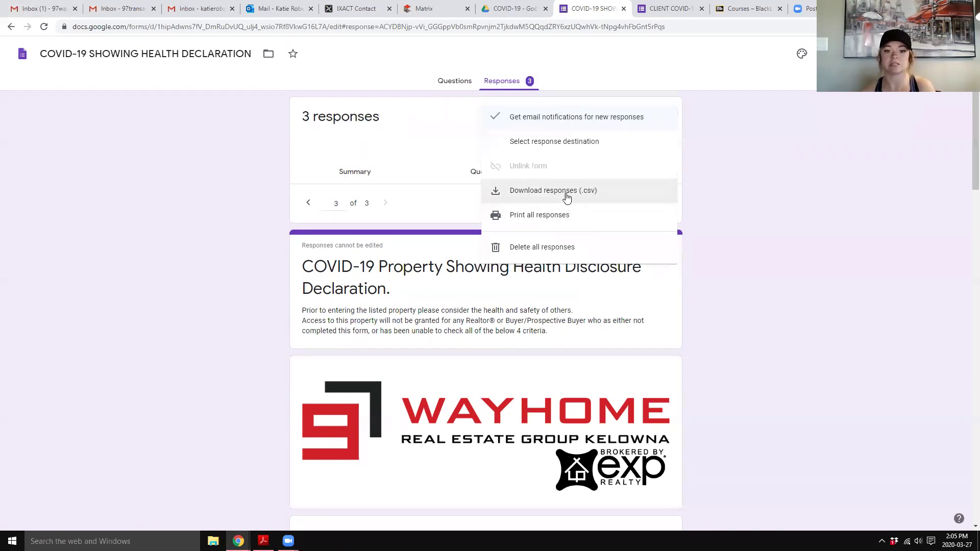
left_click(703, 165)
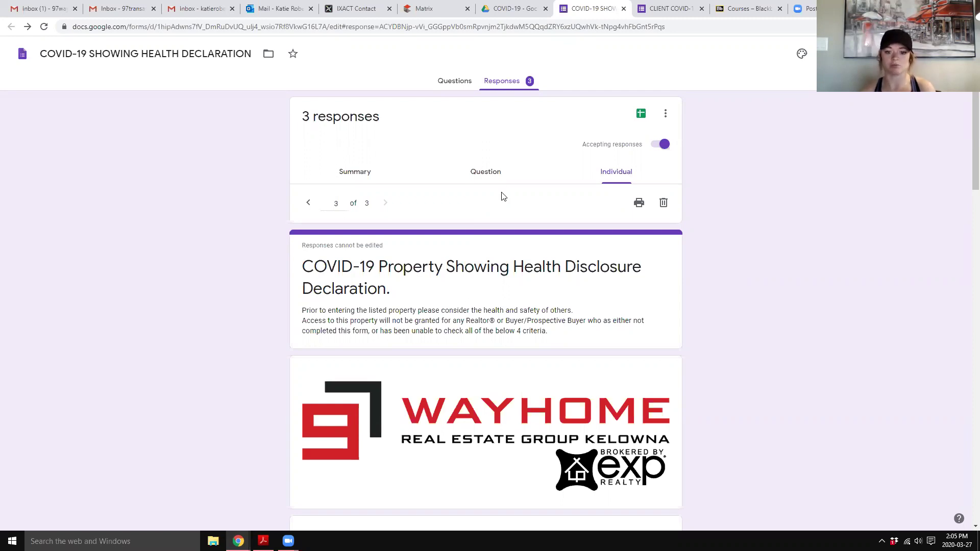
scroll(542, 319, "down", 3)
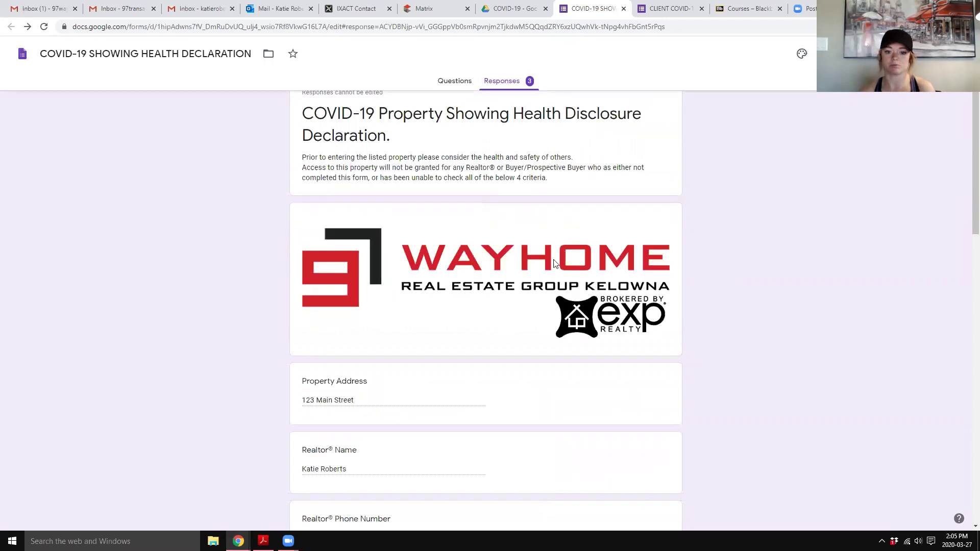
- Open the live COVID-19 Property Showing Health Disclosure Declaration and scroll through it to Submit
left_click(826, 54)
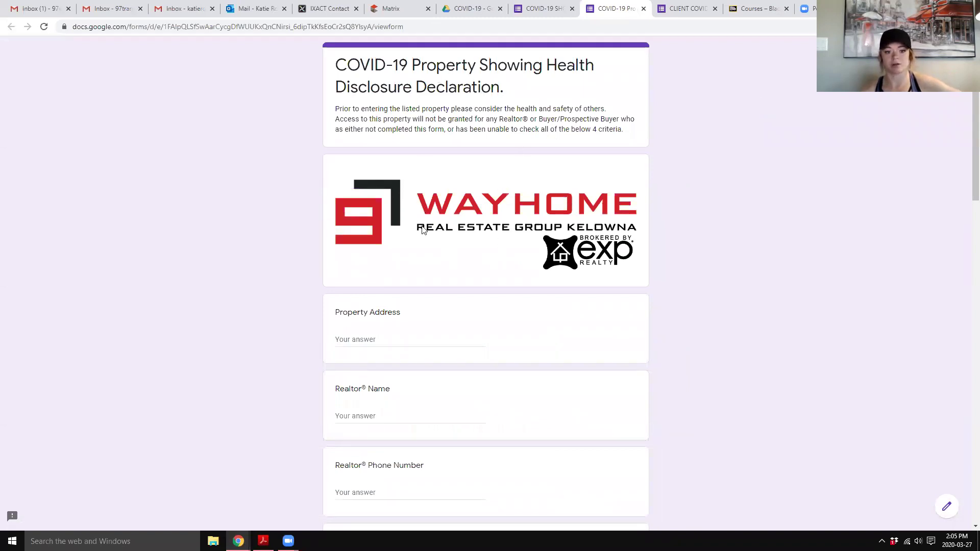
scroll(424, 232, "down", 8)
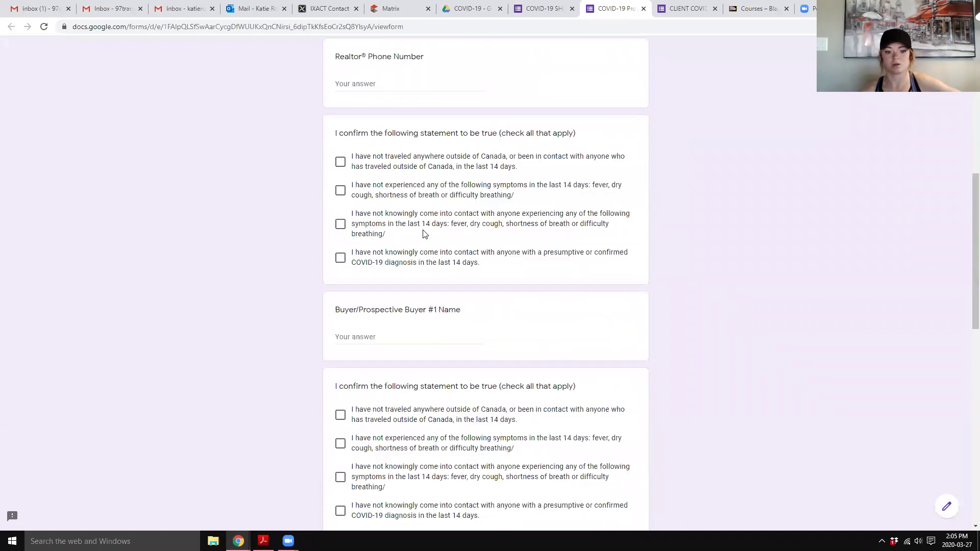
scroll(423, 234, "down", 12)
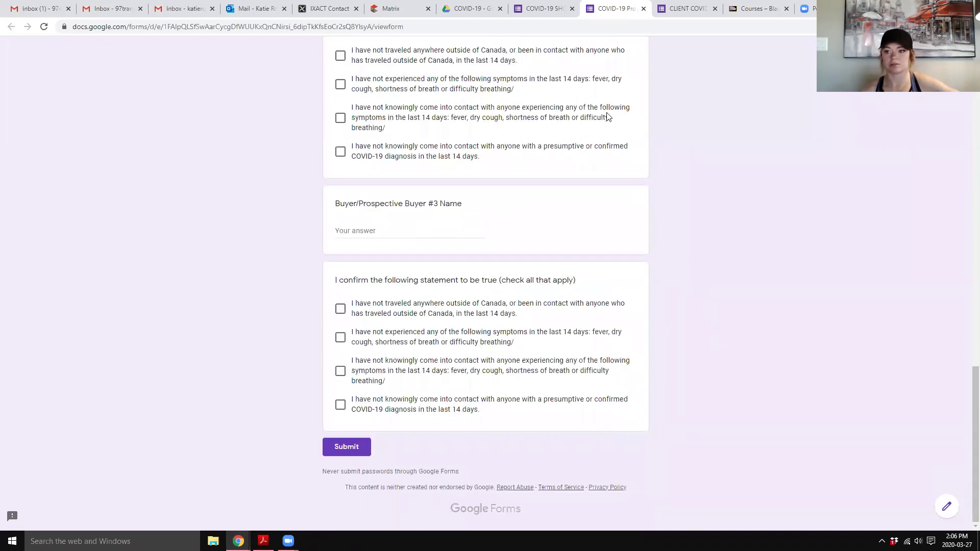
scroll(321, 166, "up", 3)
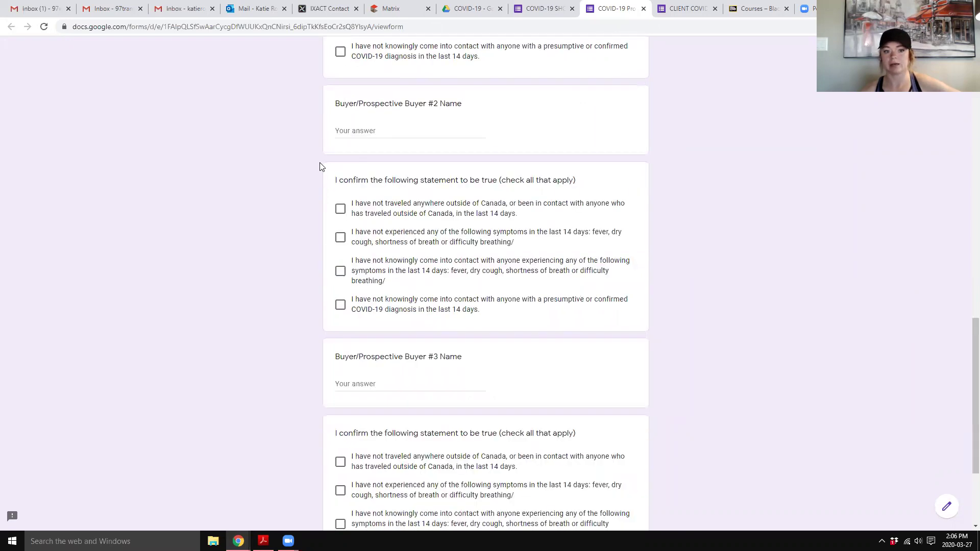